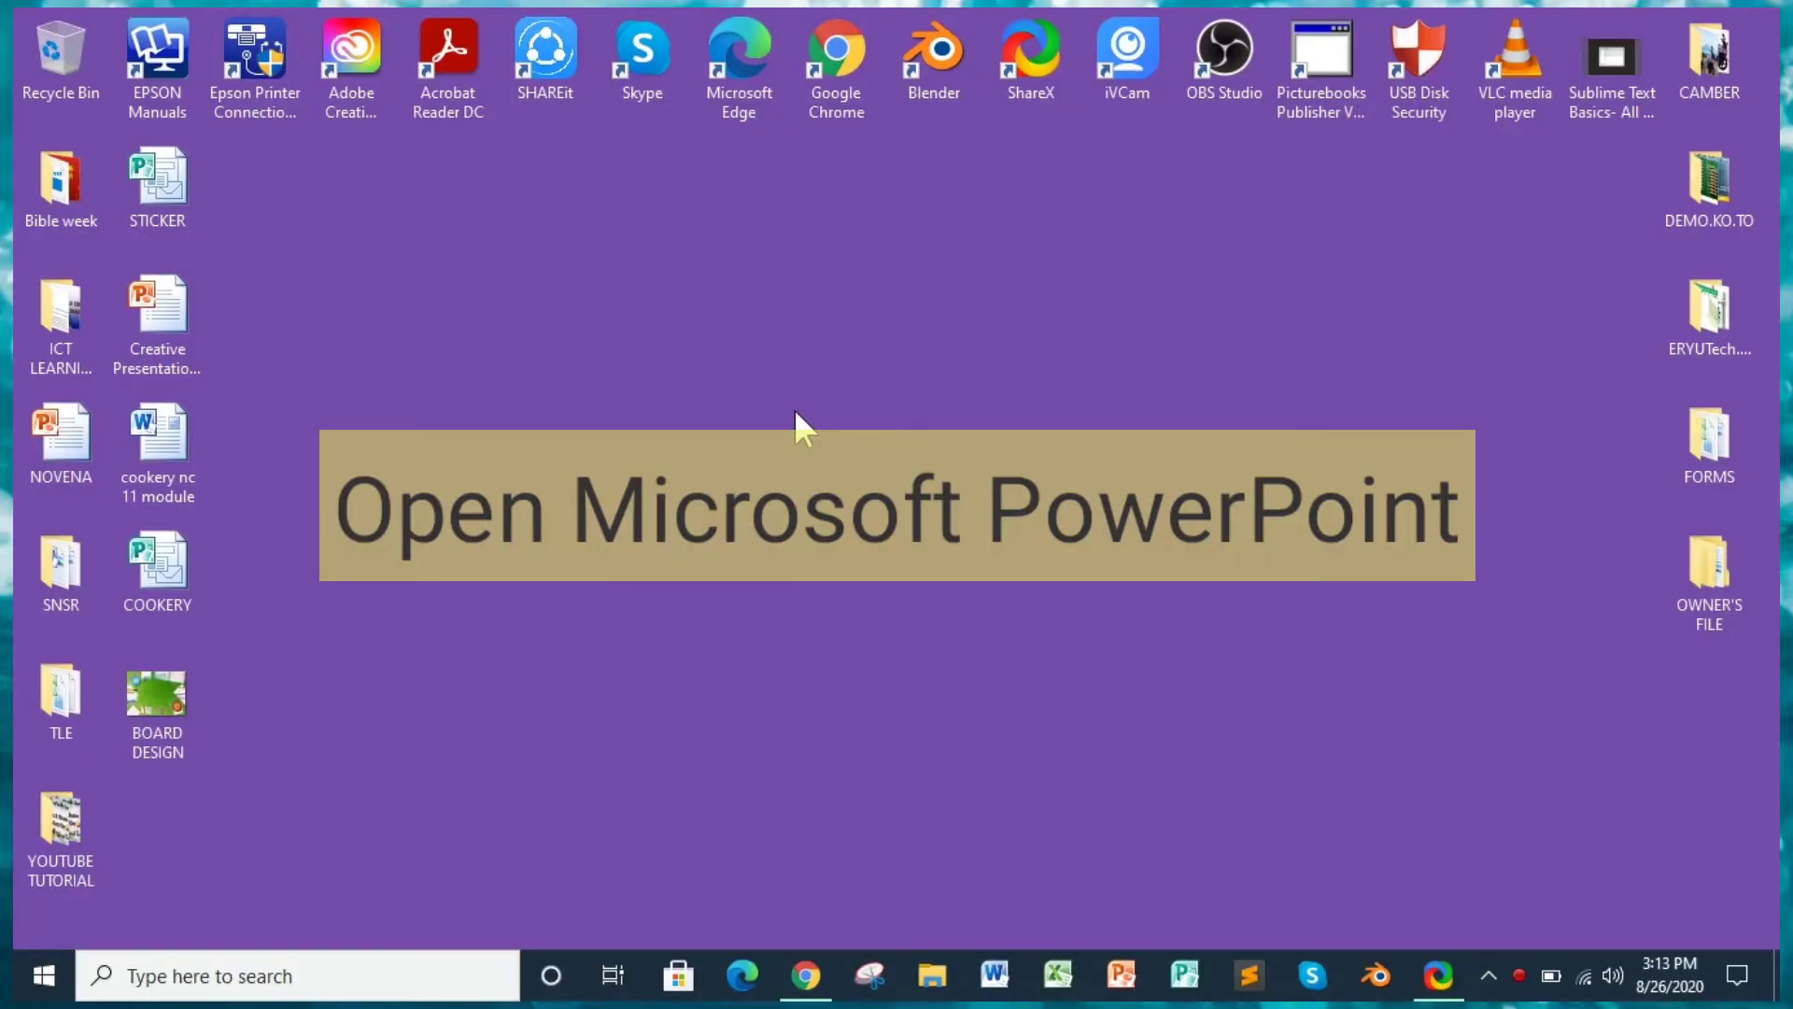
Launch PowerPoint, dismiss the activation notice, and delete slide 1's title and subtitle placeholders
{"action": "left_click", "coordinate": [1121, 975]}
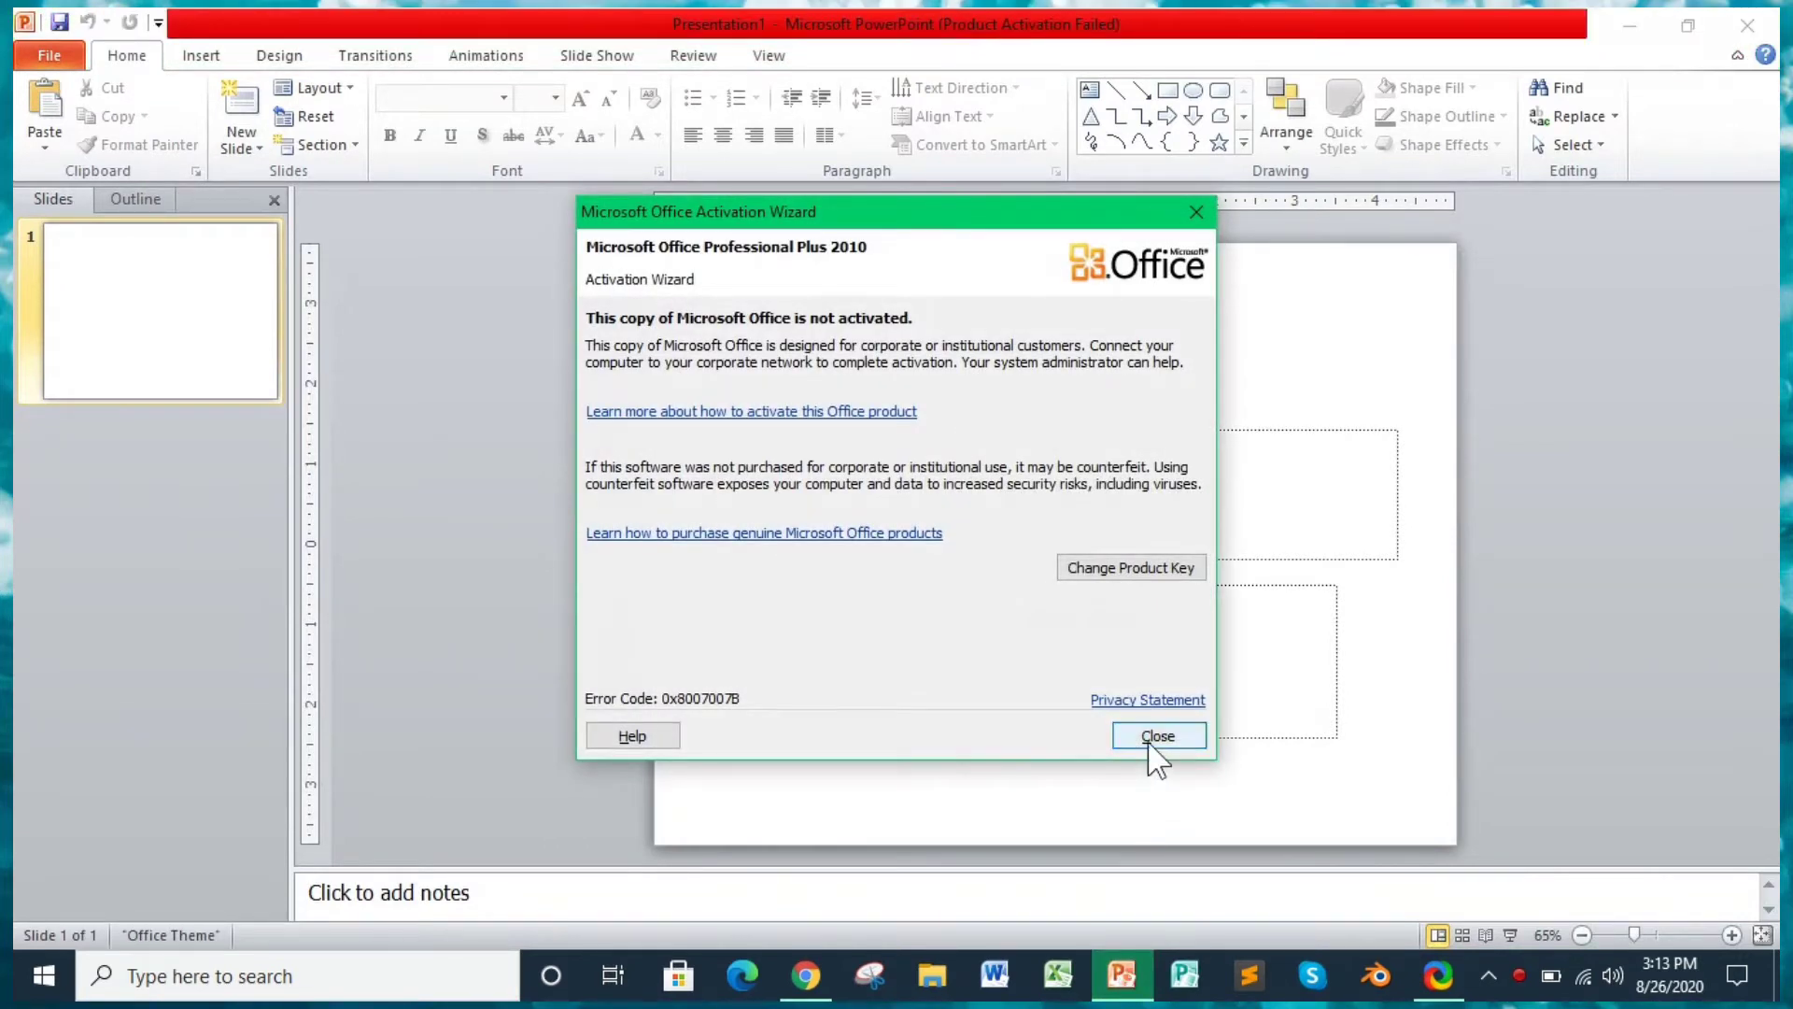
{"action": "left_click", "coordinate": [1156, 736]}
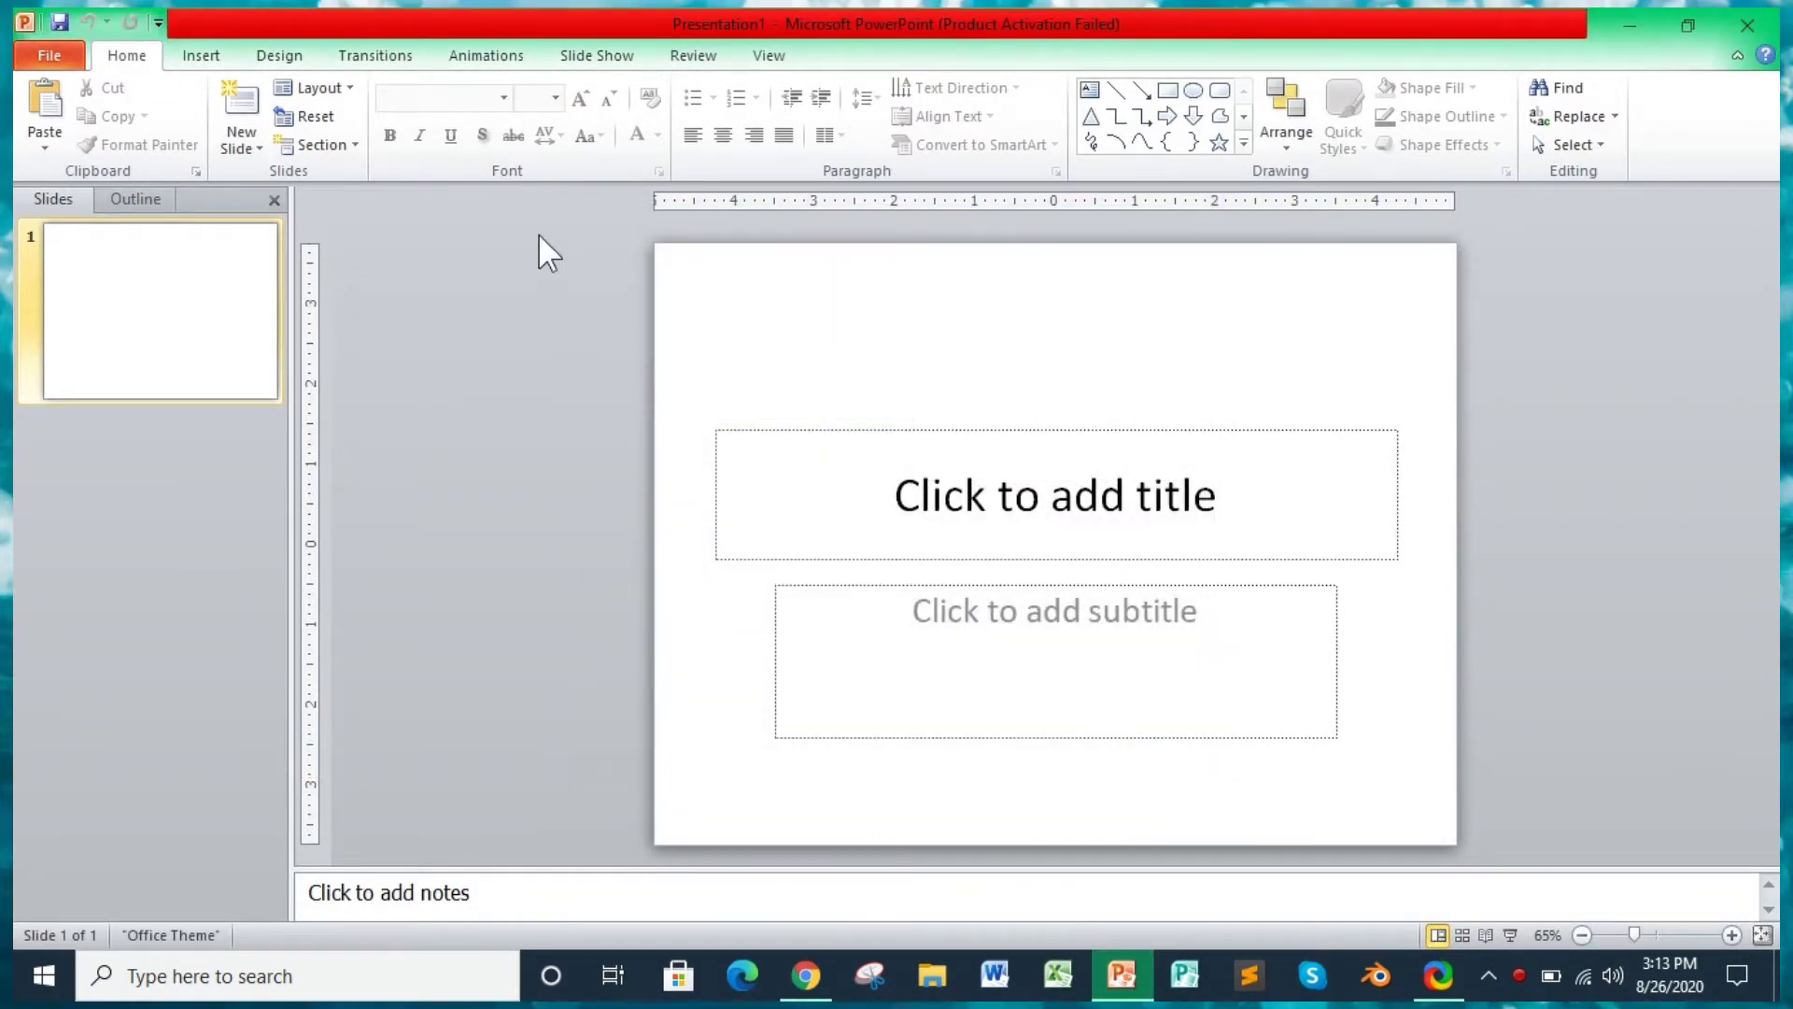
{"action": "mouse_move", "coordinate": [537, 233]}
{"action": "left_mouse_down"}
{"action": "mouse_move", "coordinate": [1604, 715]}
{"action": "mouse_move", "coordinate": [1643, 848]}
{"action": "left_mouse_up"}
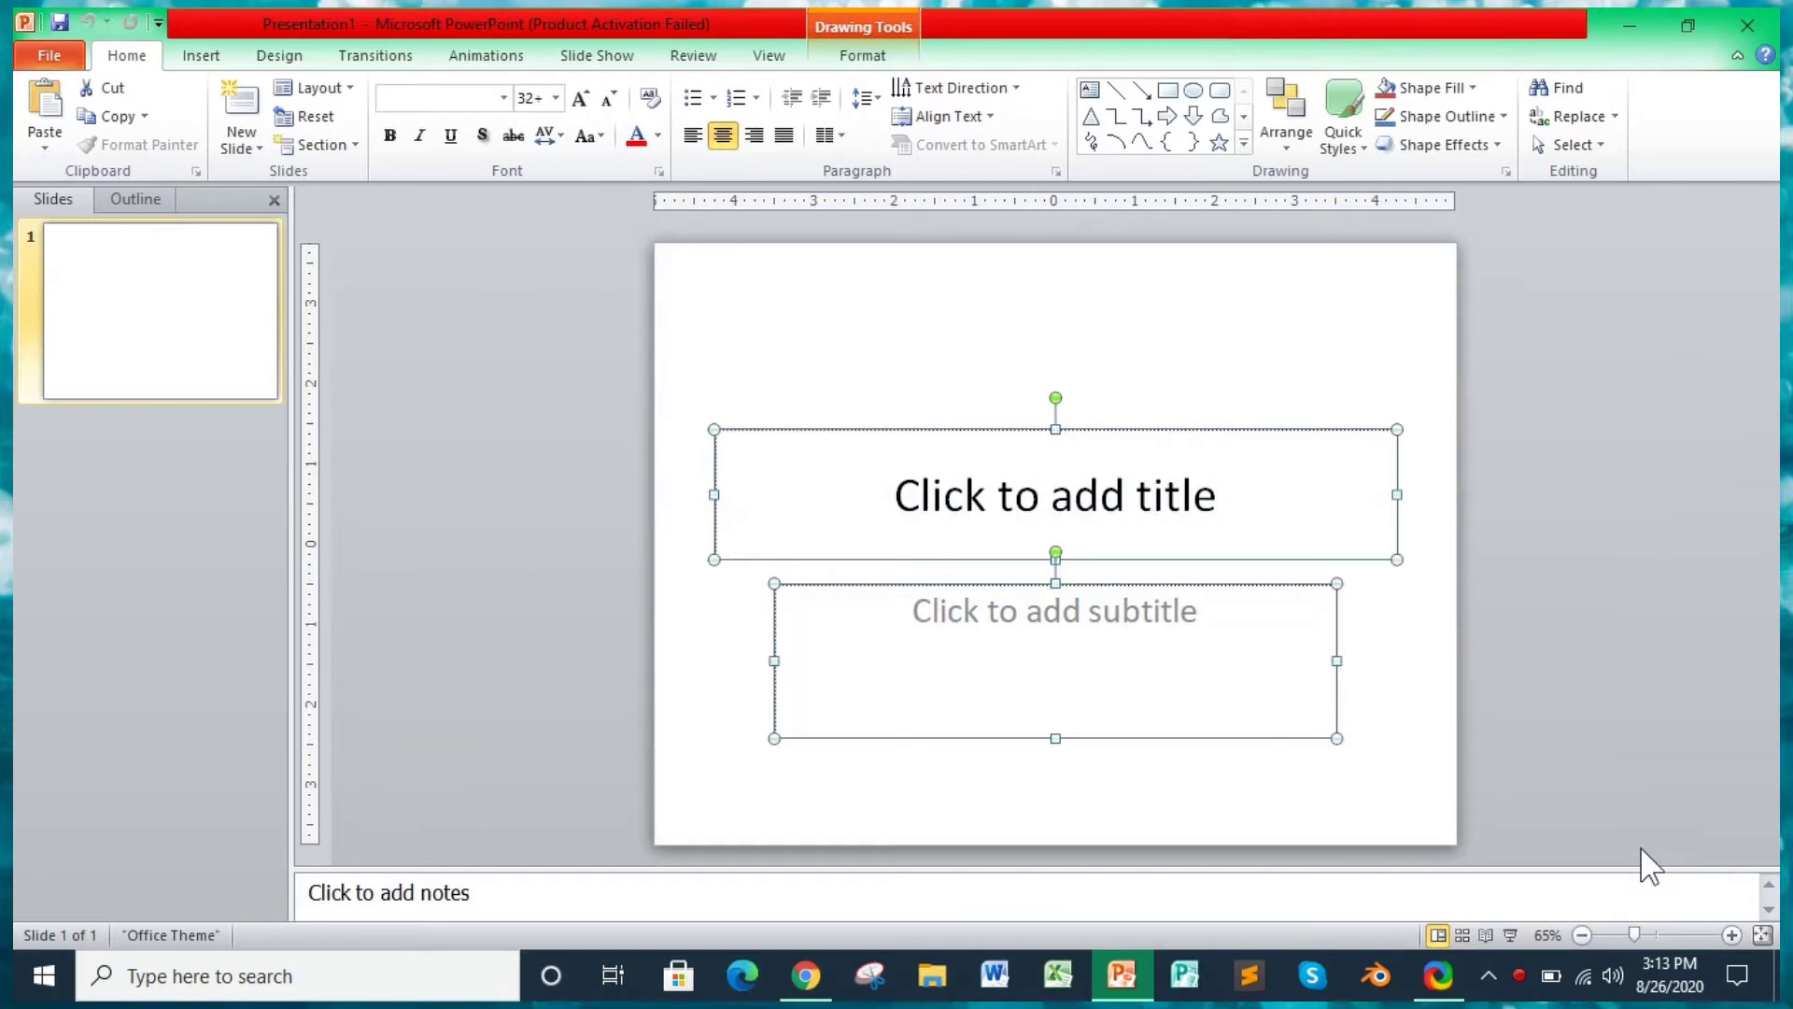
{"action": "key", "text": "Delete"}
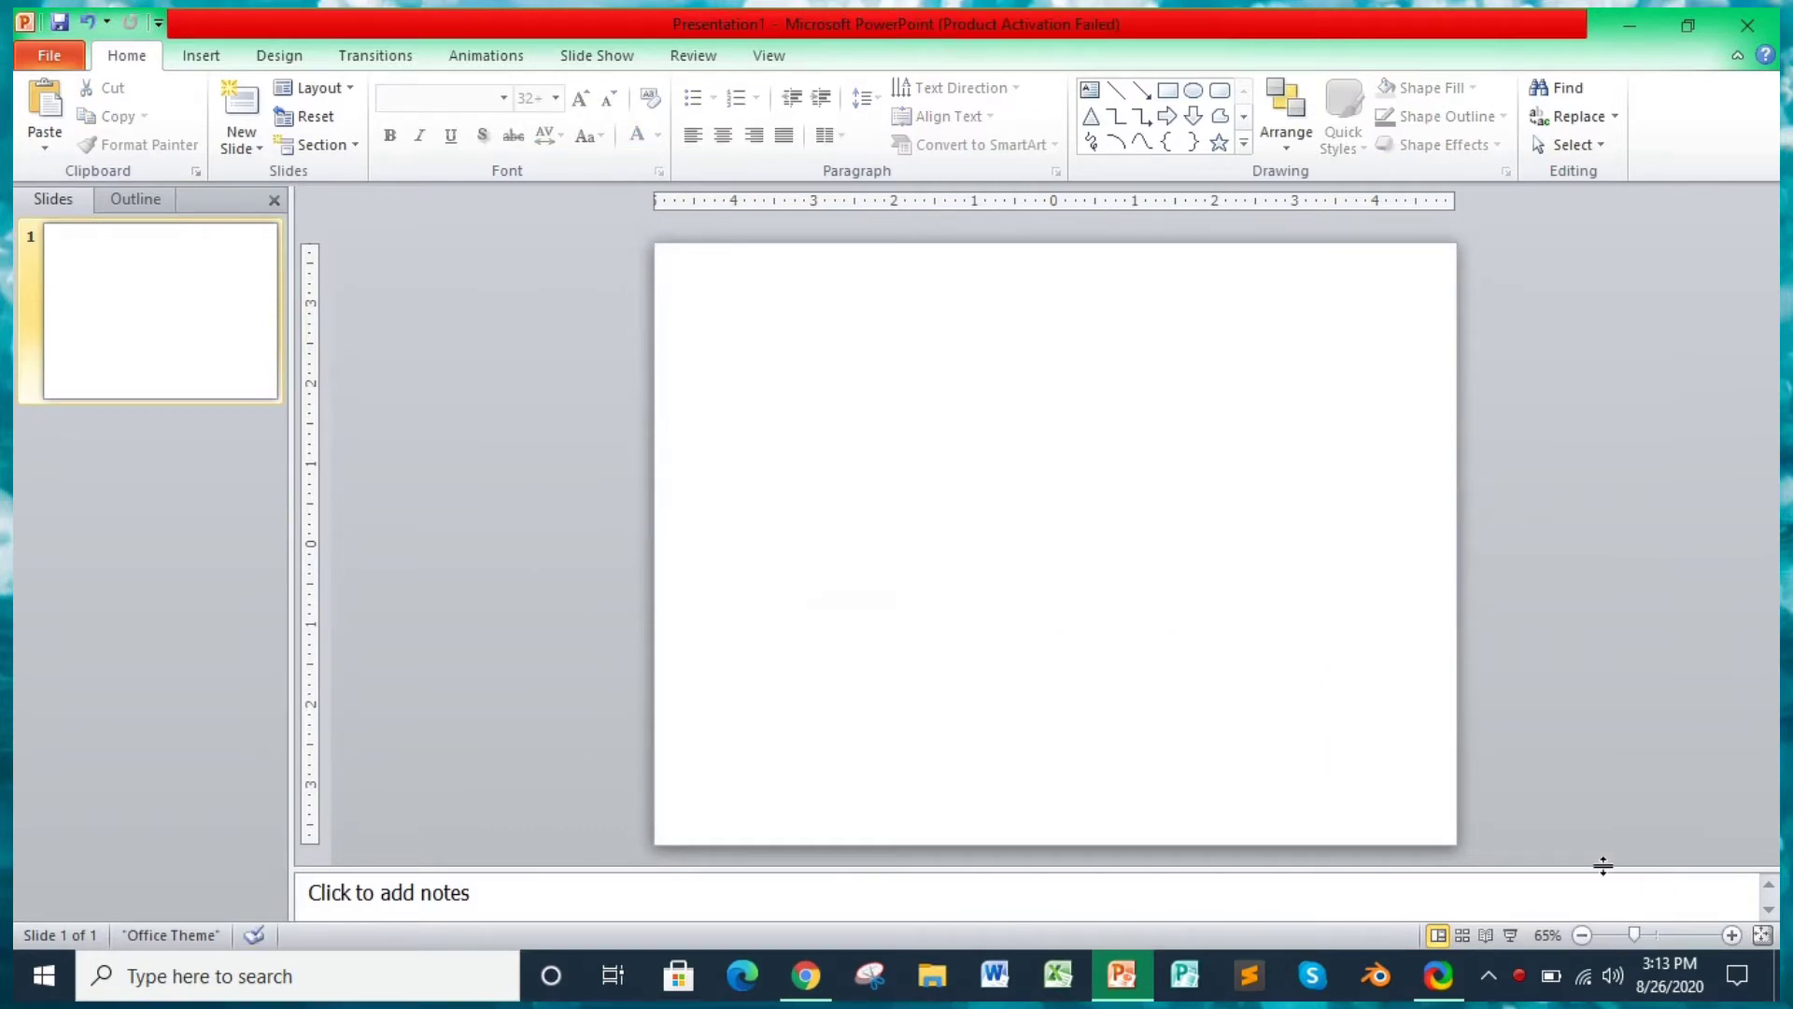
Fill slide 1's background with the Desktop picture BOARD DESIGN using Format Background
{"action": "left_click", "coordinate": [307, 58]}
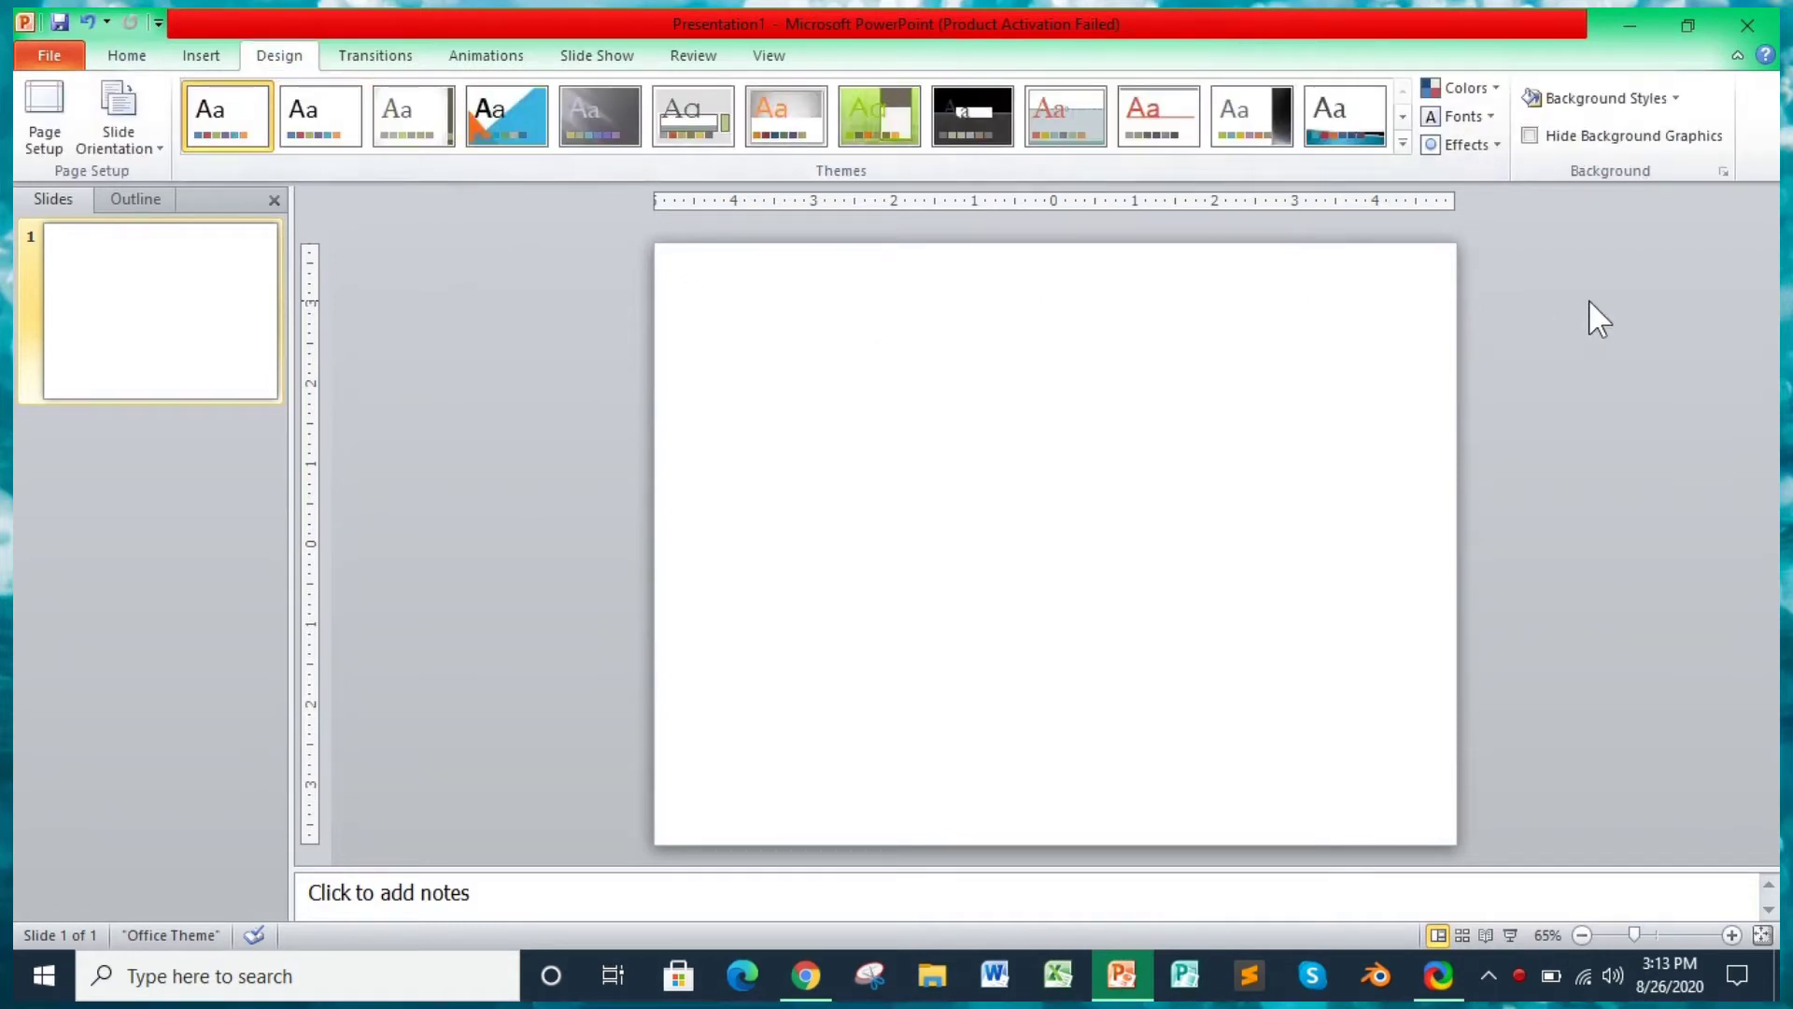
{"action": "left_click", "coordinate": [1678, 99]}
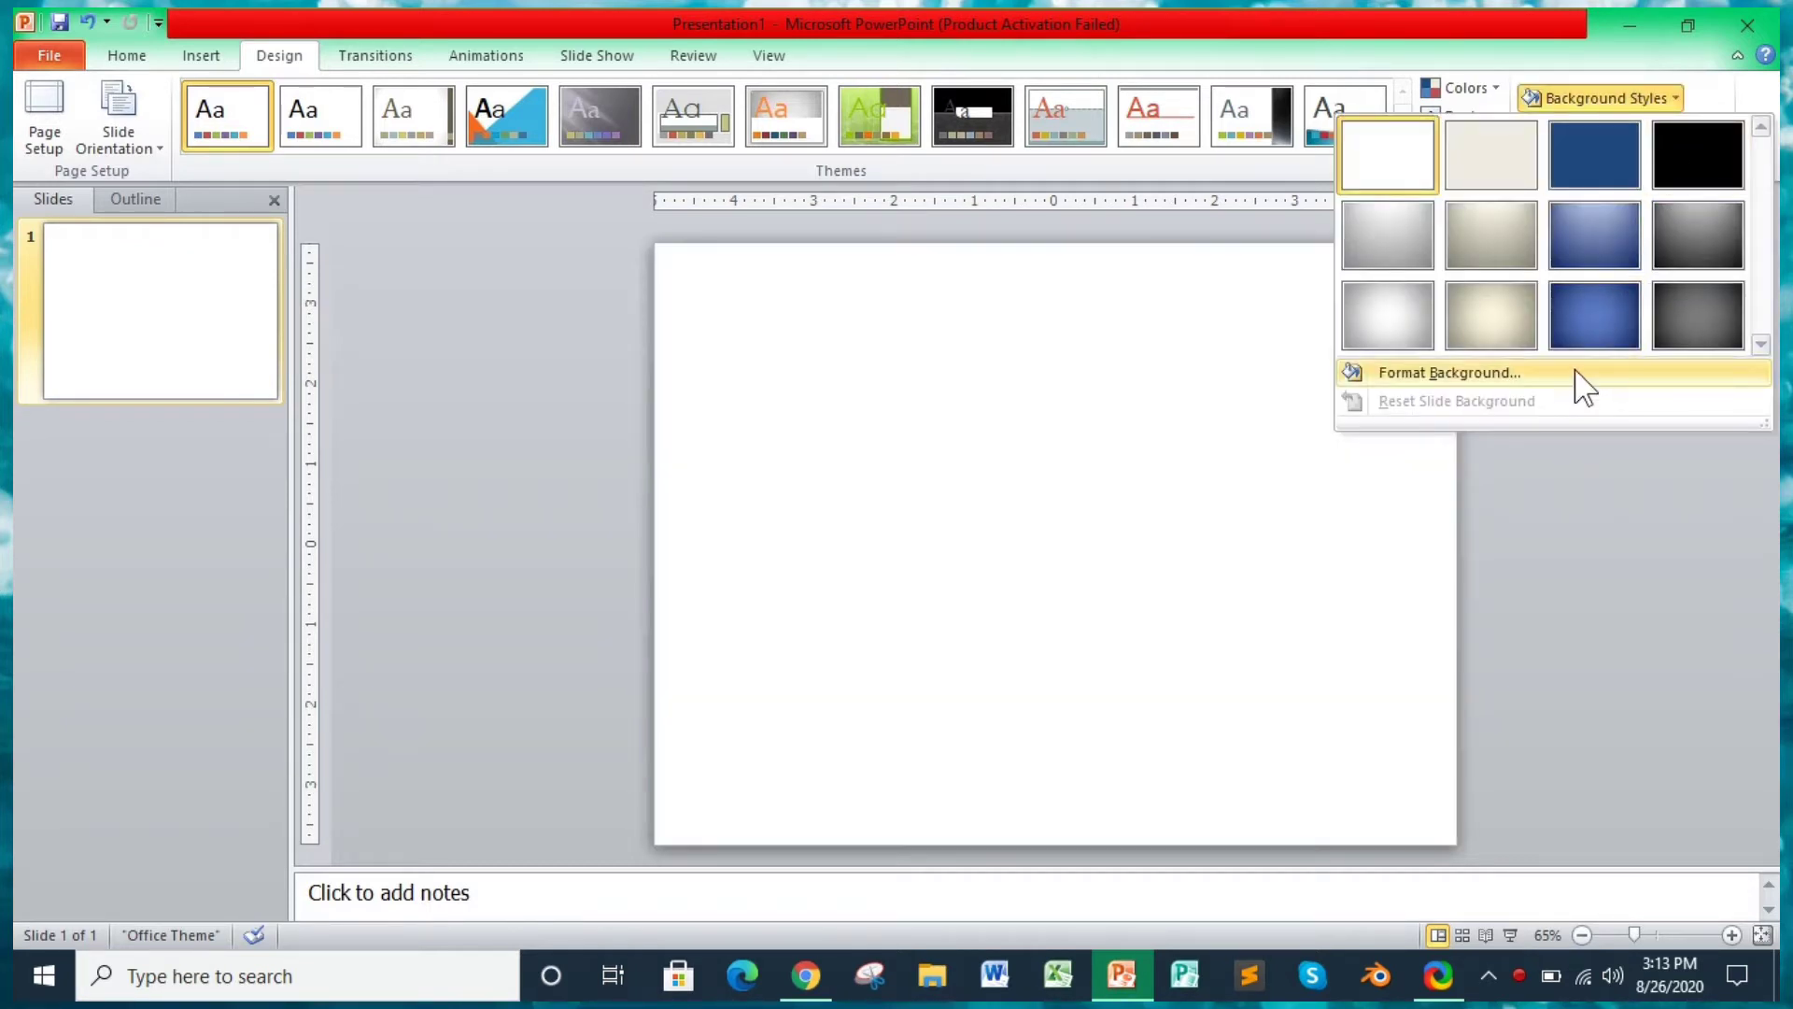
{"action": "left_click", "coordinate": [1585, 385]}
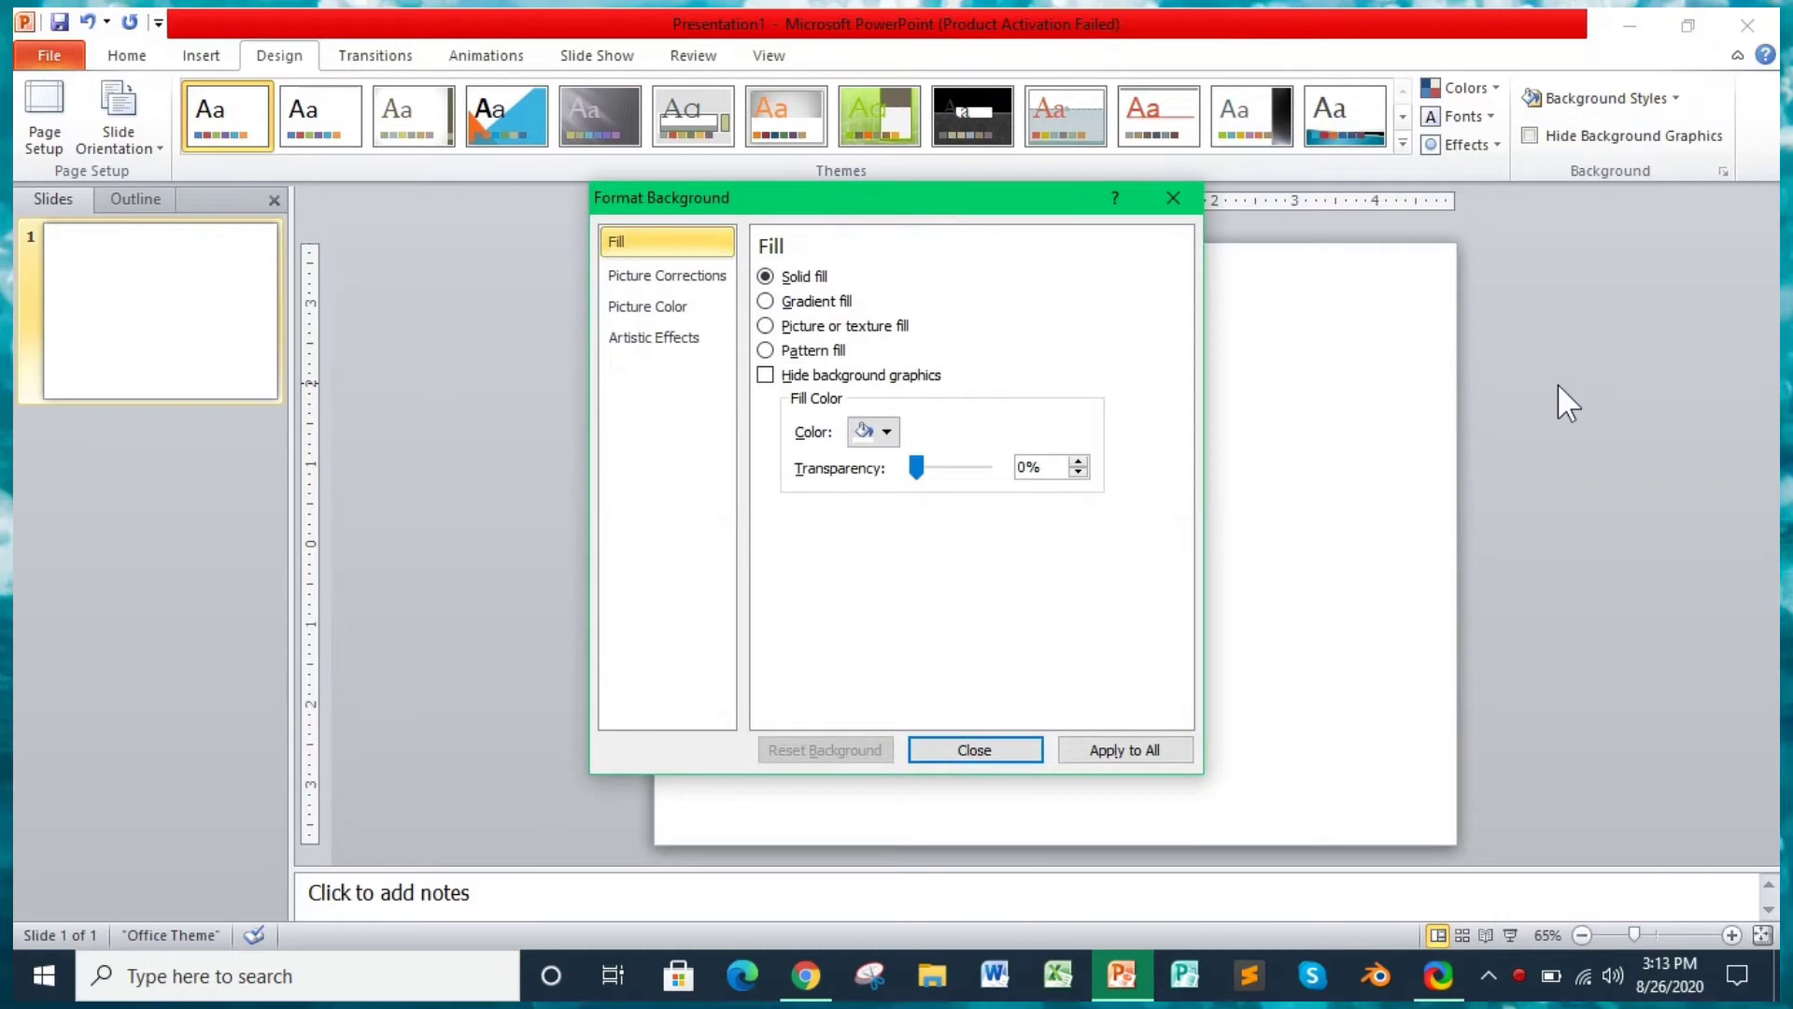
{"action": "left_click", "coordinate": [767, 332]}
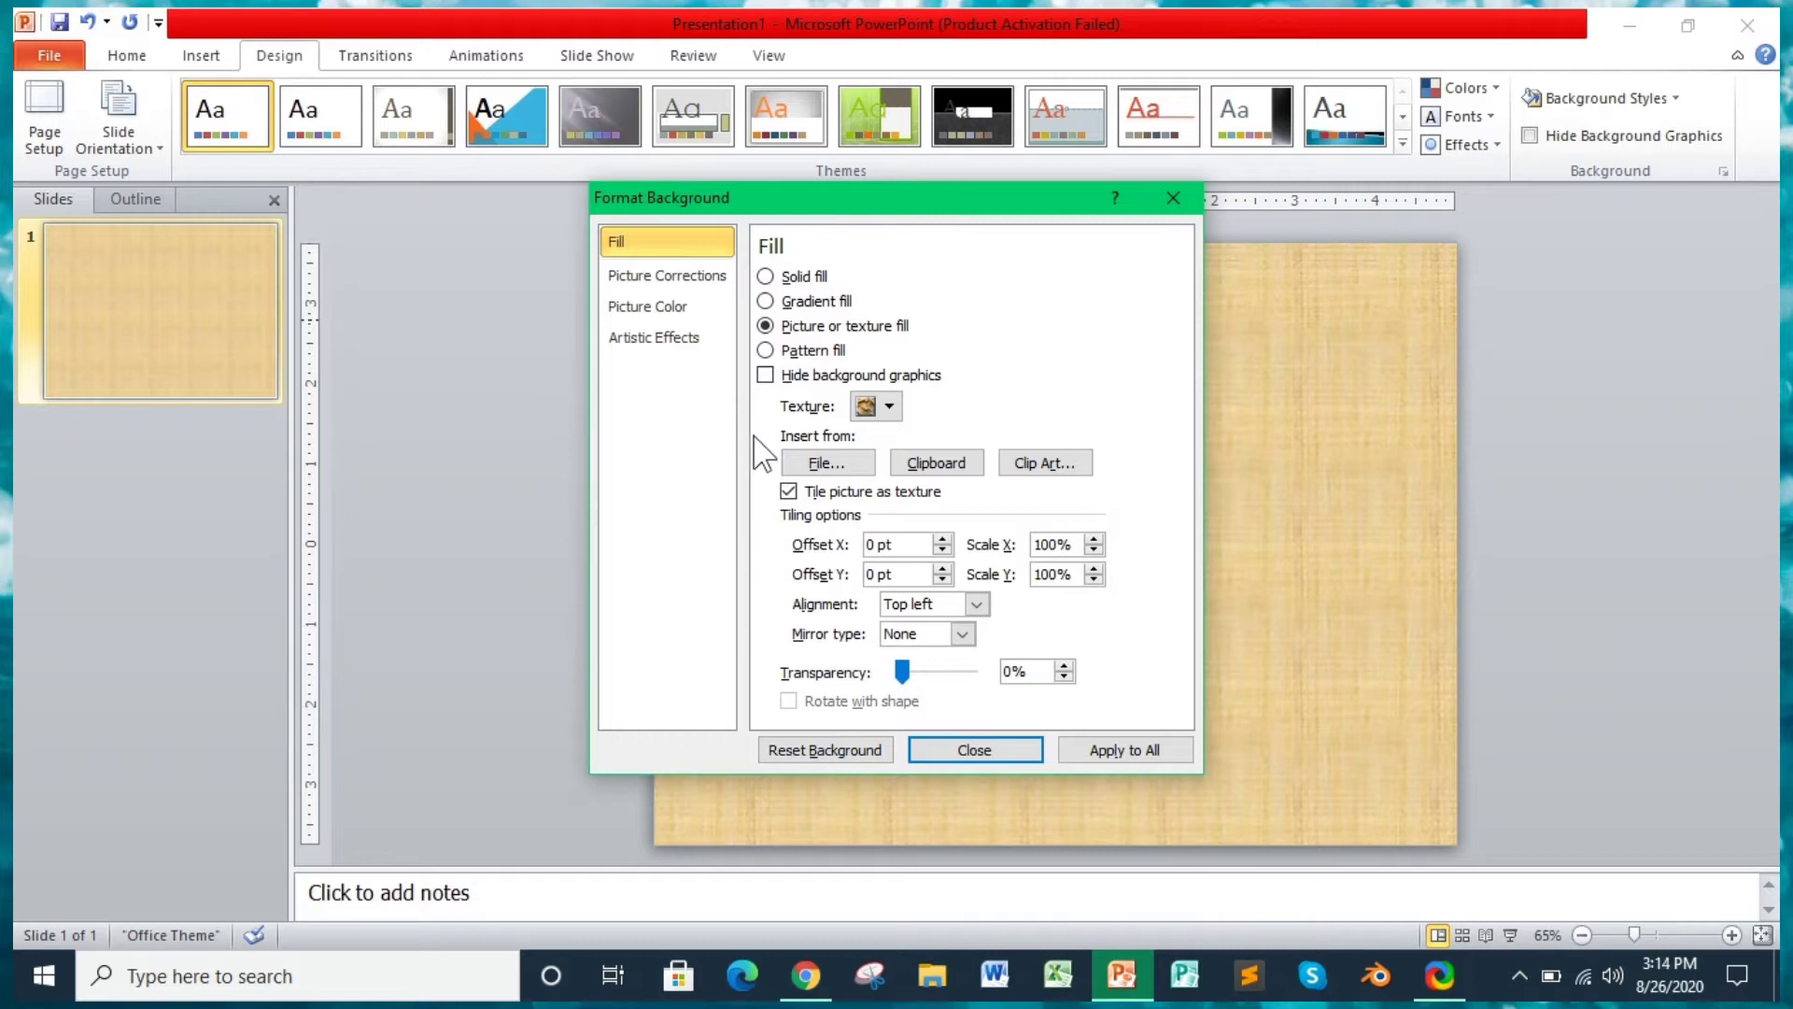
{"action": "left_click", "coordinate": [846, 464]}
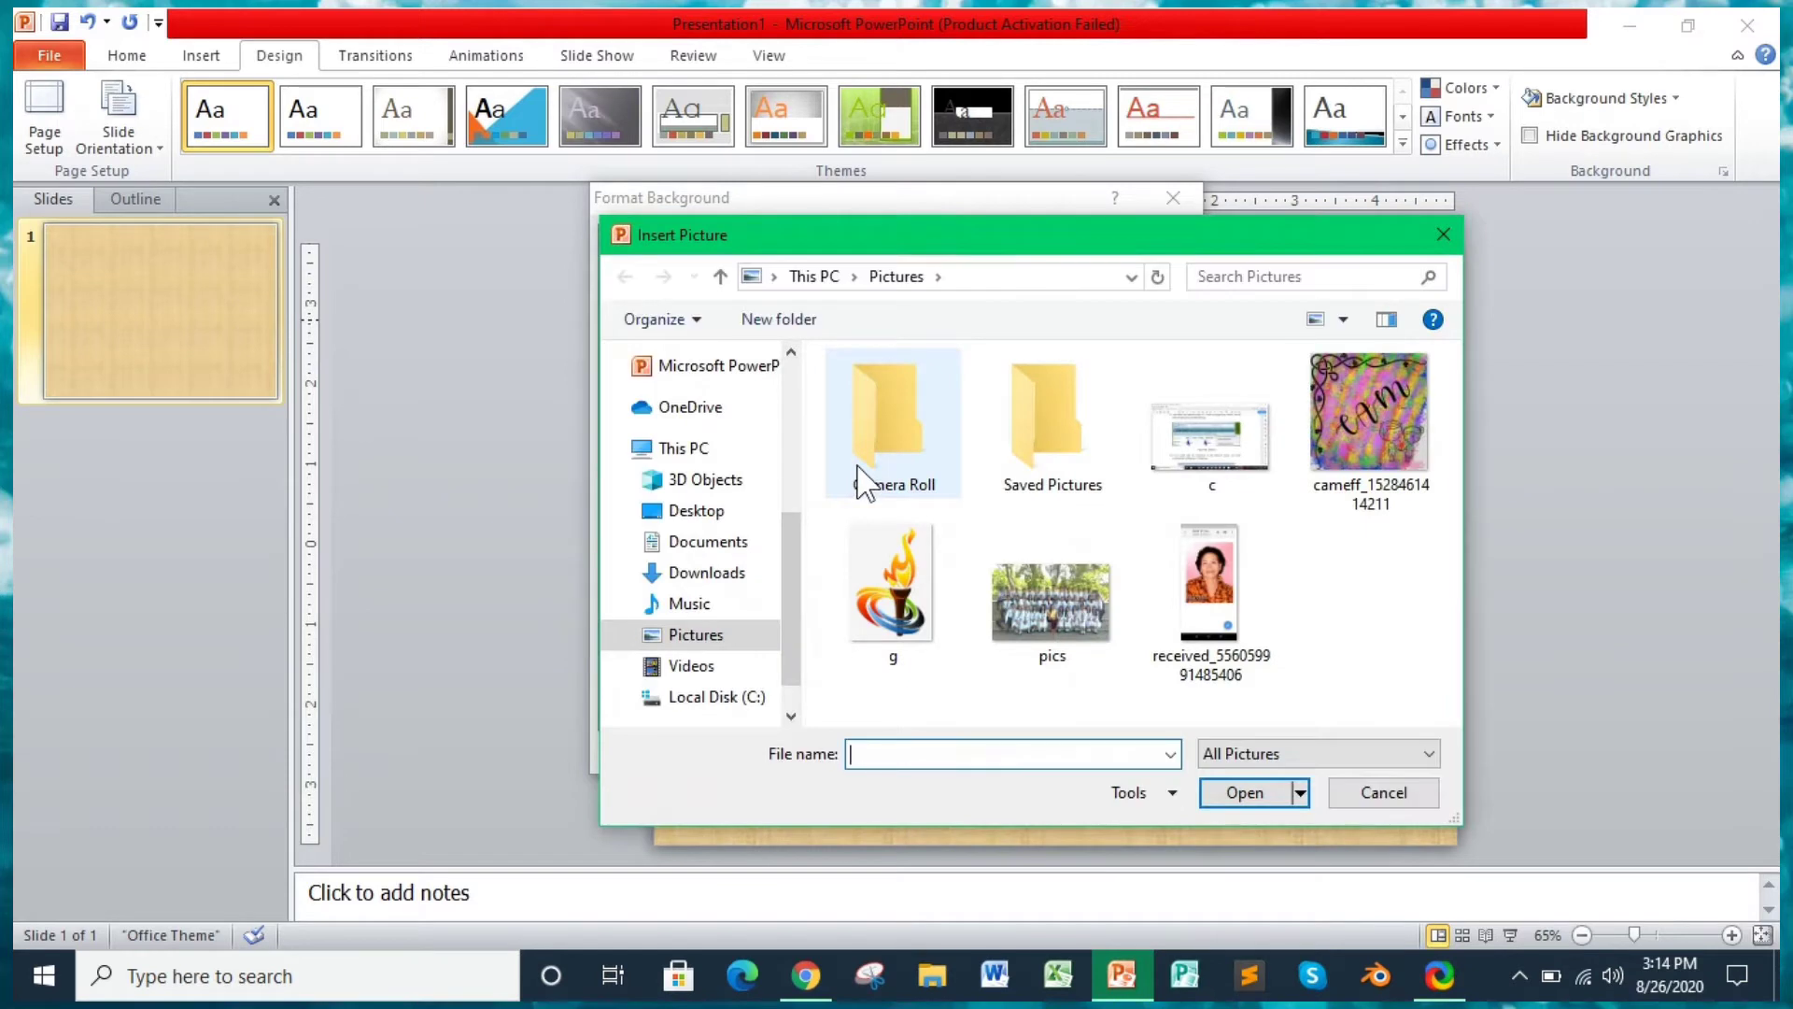
{"action": "left_click", "coordinate": [729, 521]}
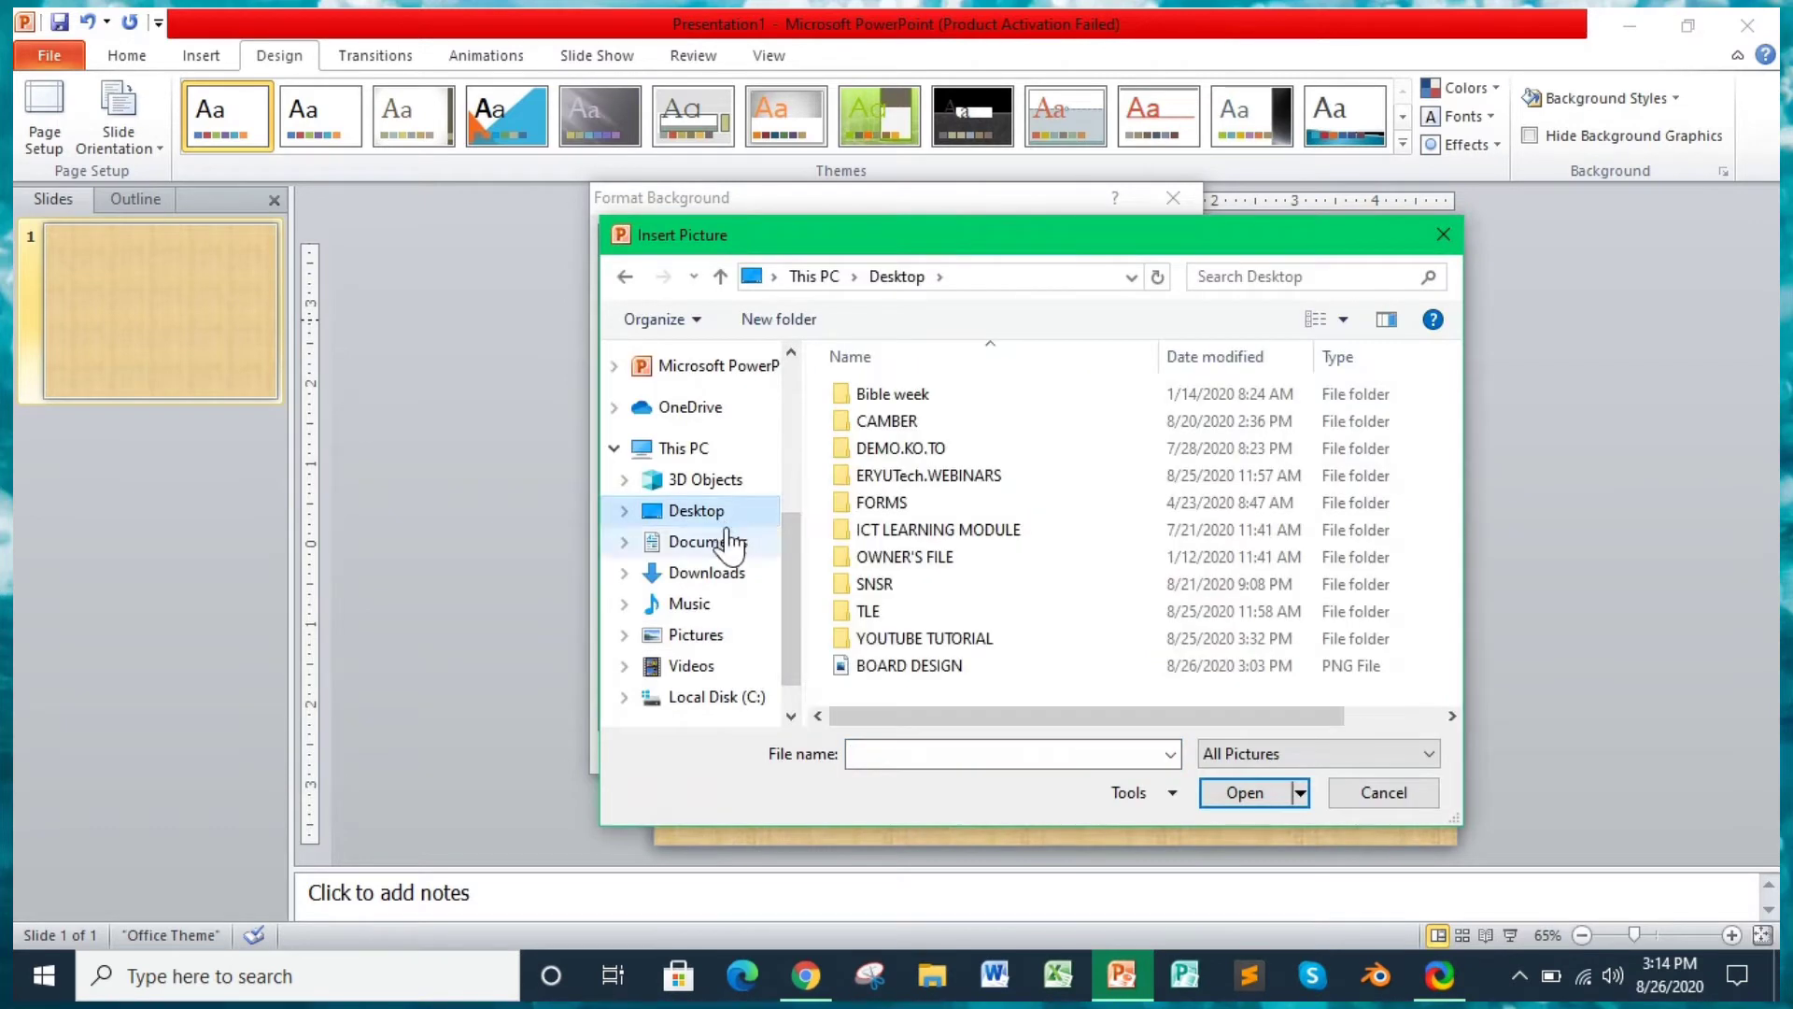
{"action": "left_click", "coordinate": [924, 669]}
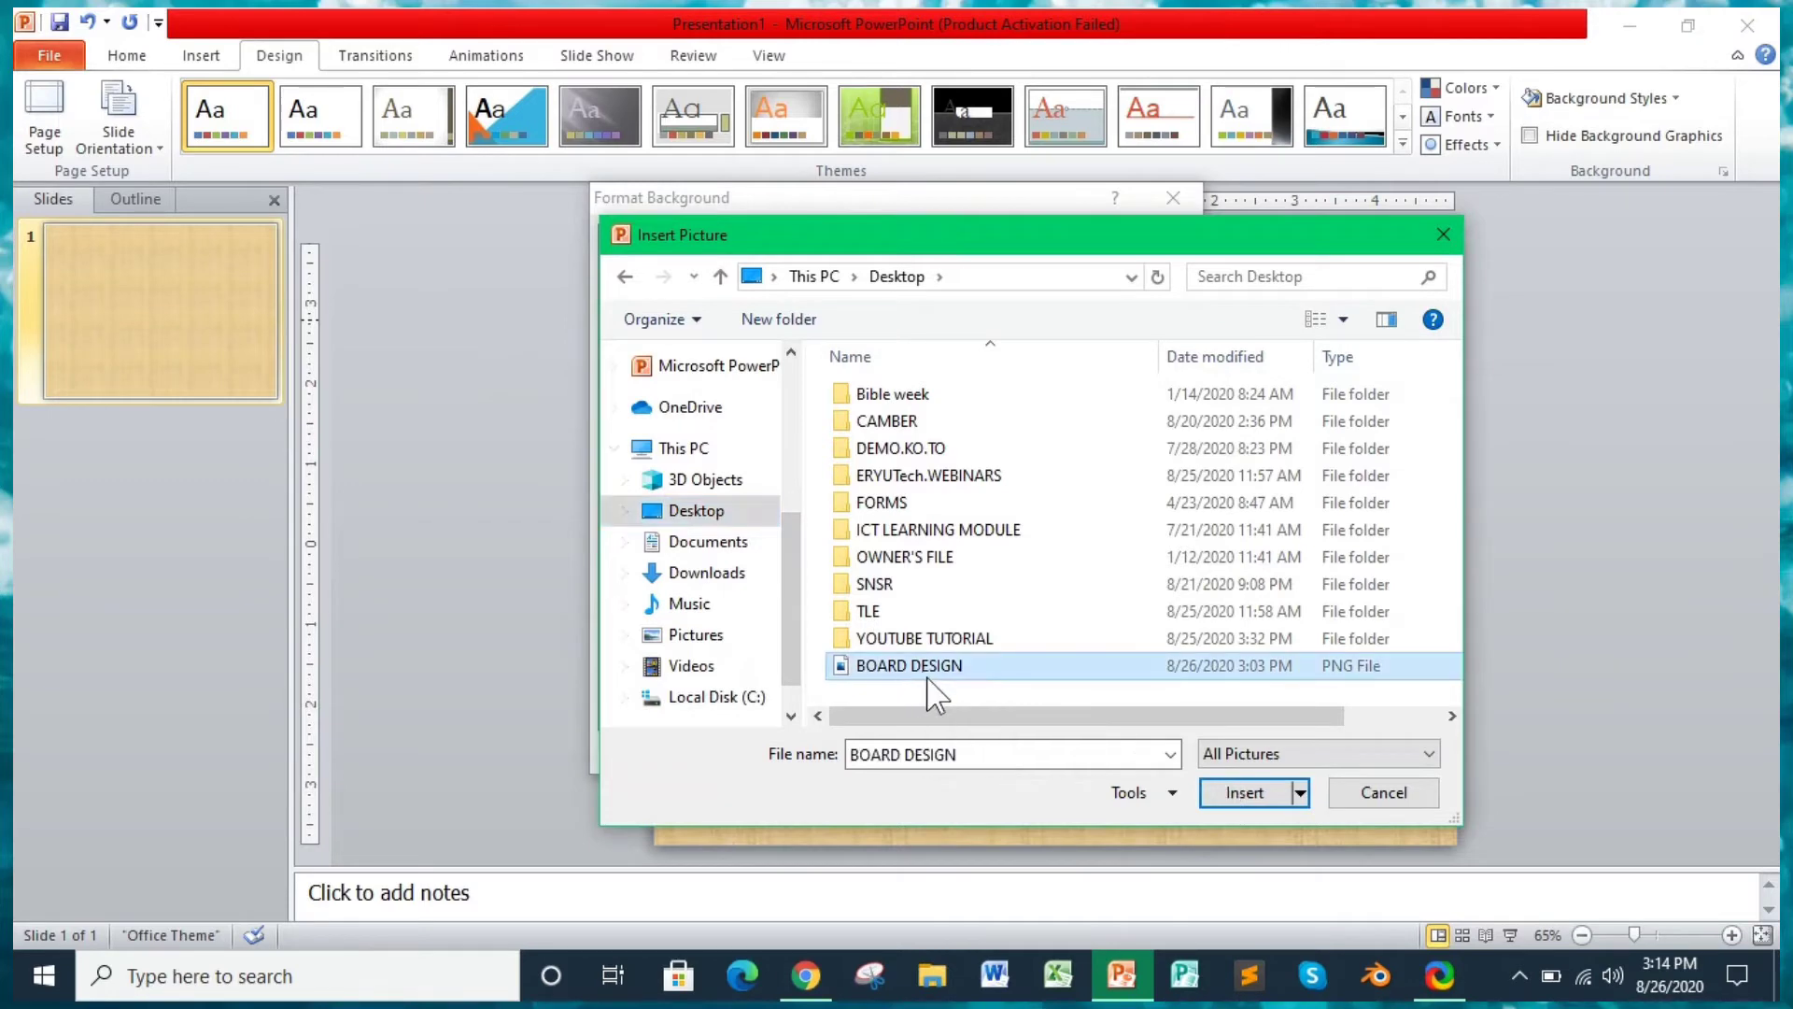
{"action": "left_click", "coordinate": [1248, 793]}
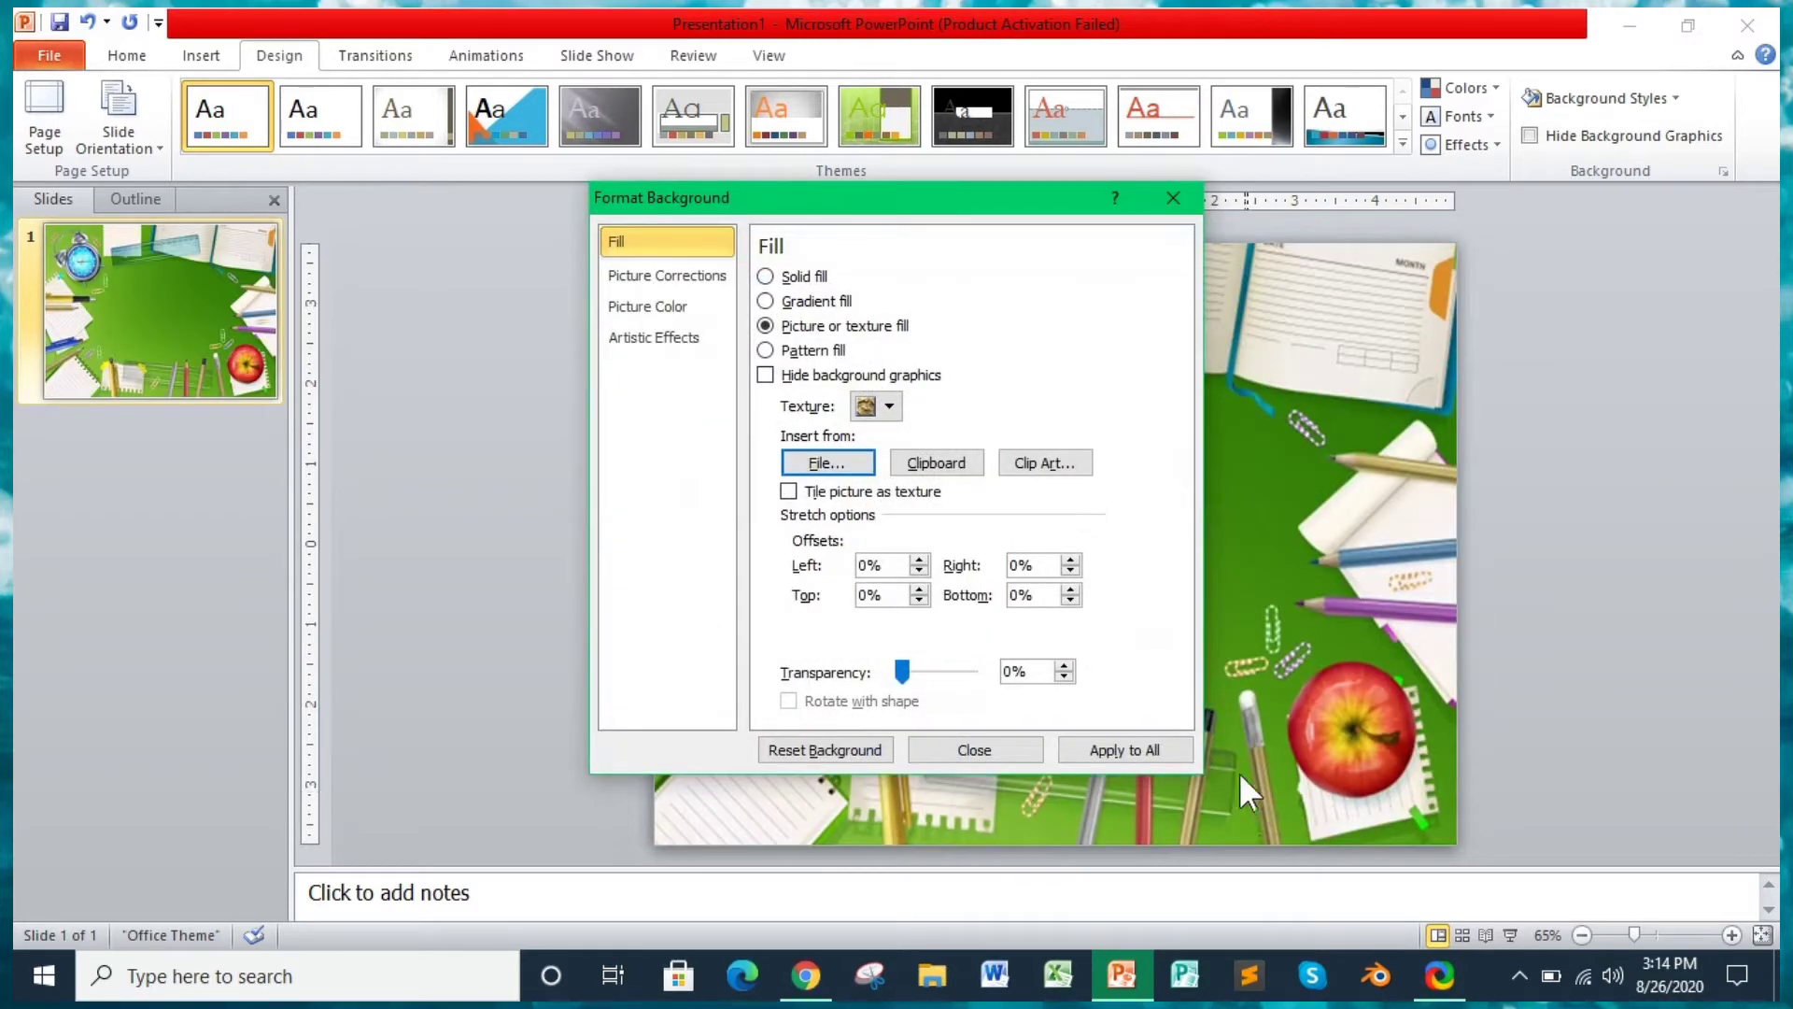
{"action": "left_click", "coordinate": [1173, 198]}
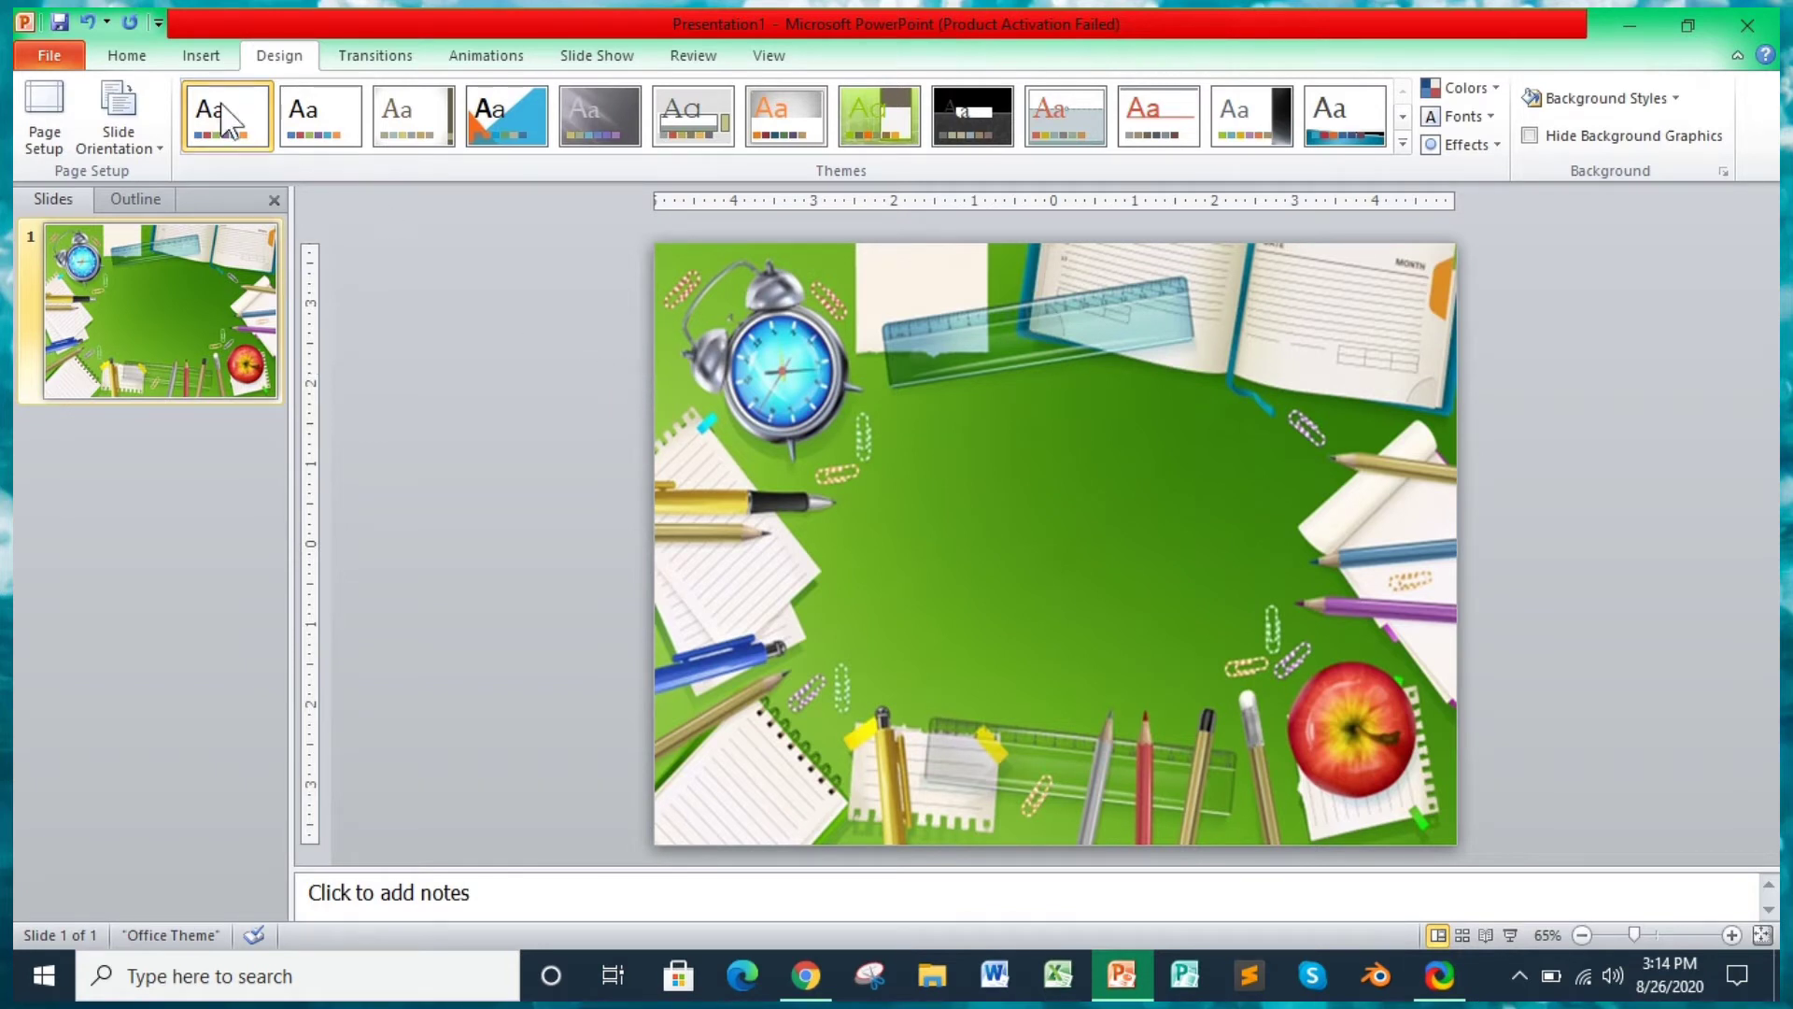
Draw a text box across the upper slide and type MARIA
{"action": "left_click", "coordinate": [213, 60]}
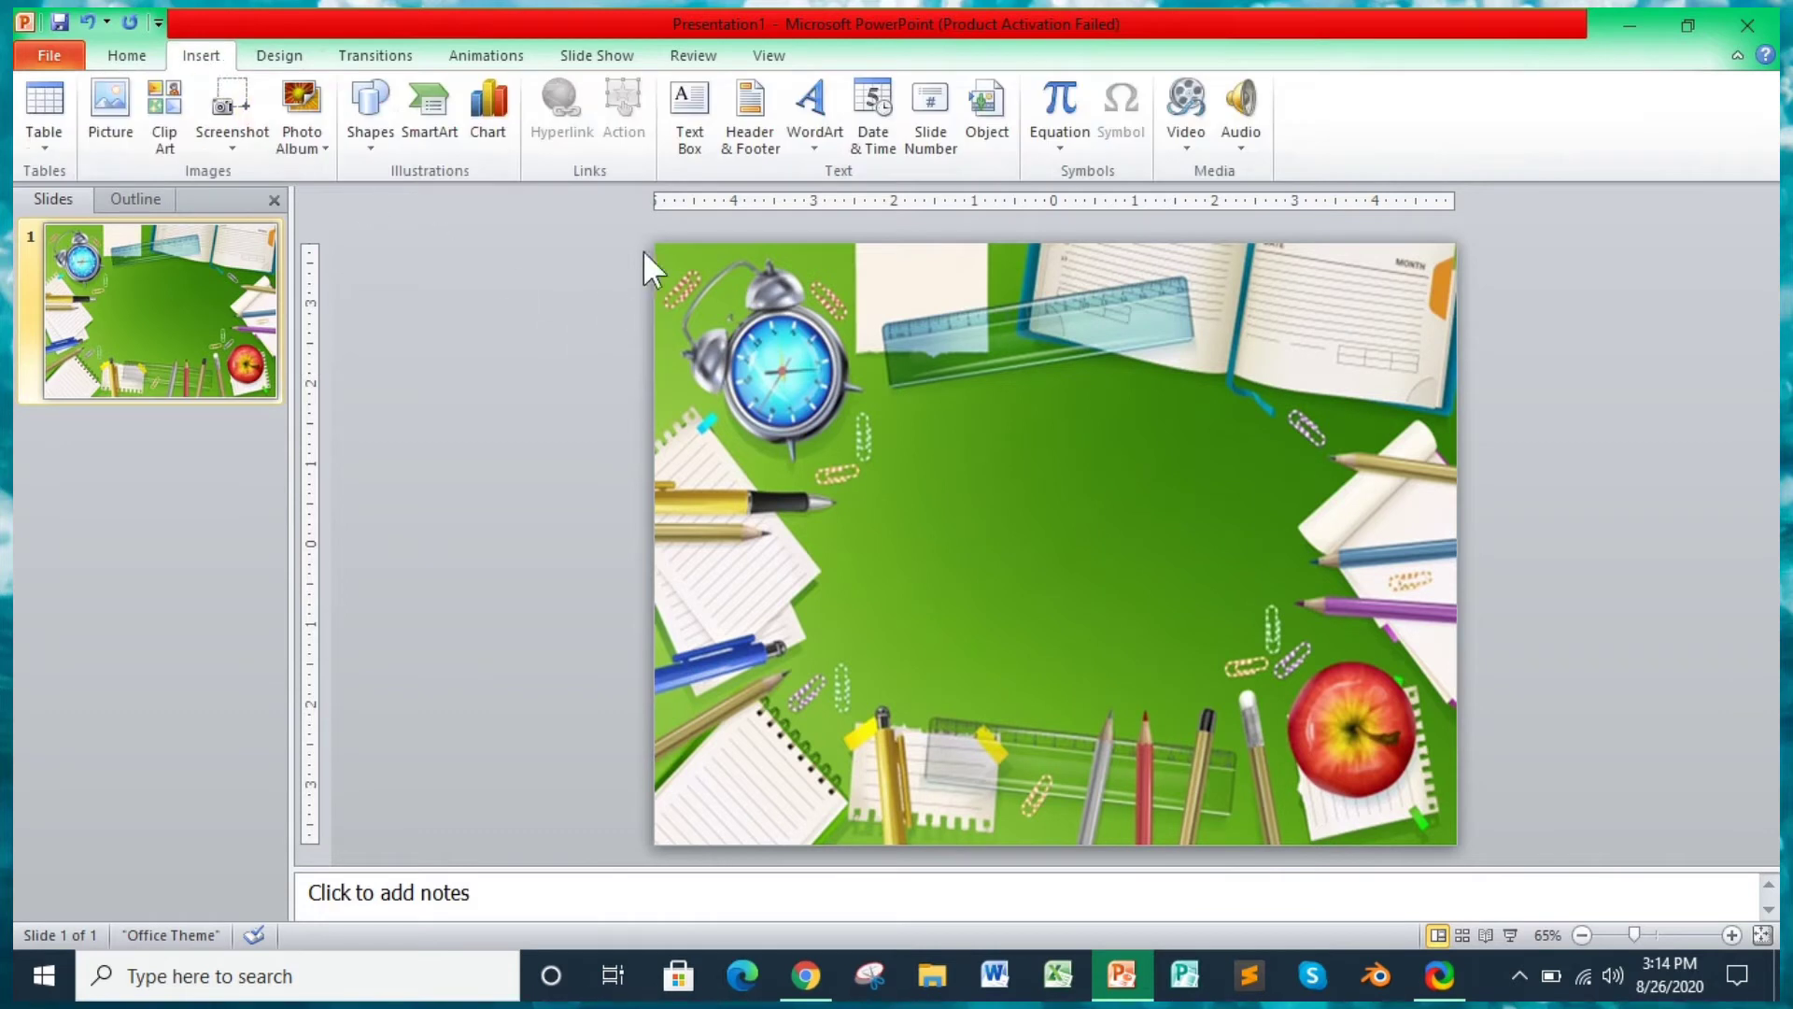
{"action": "left_click", "coordinate": [690, 131]}
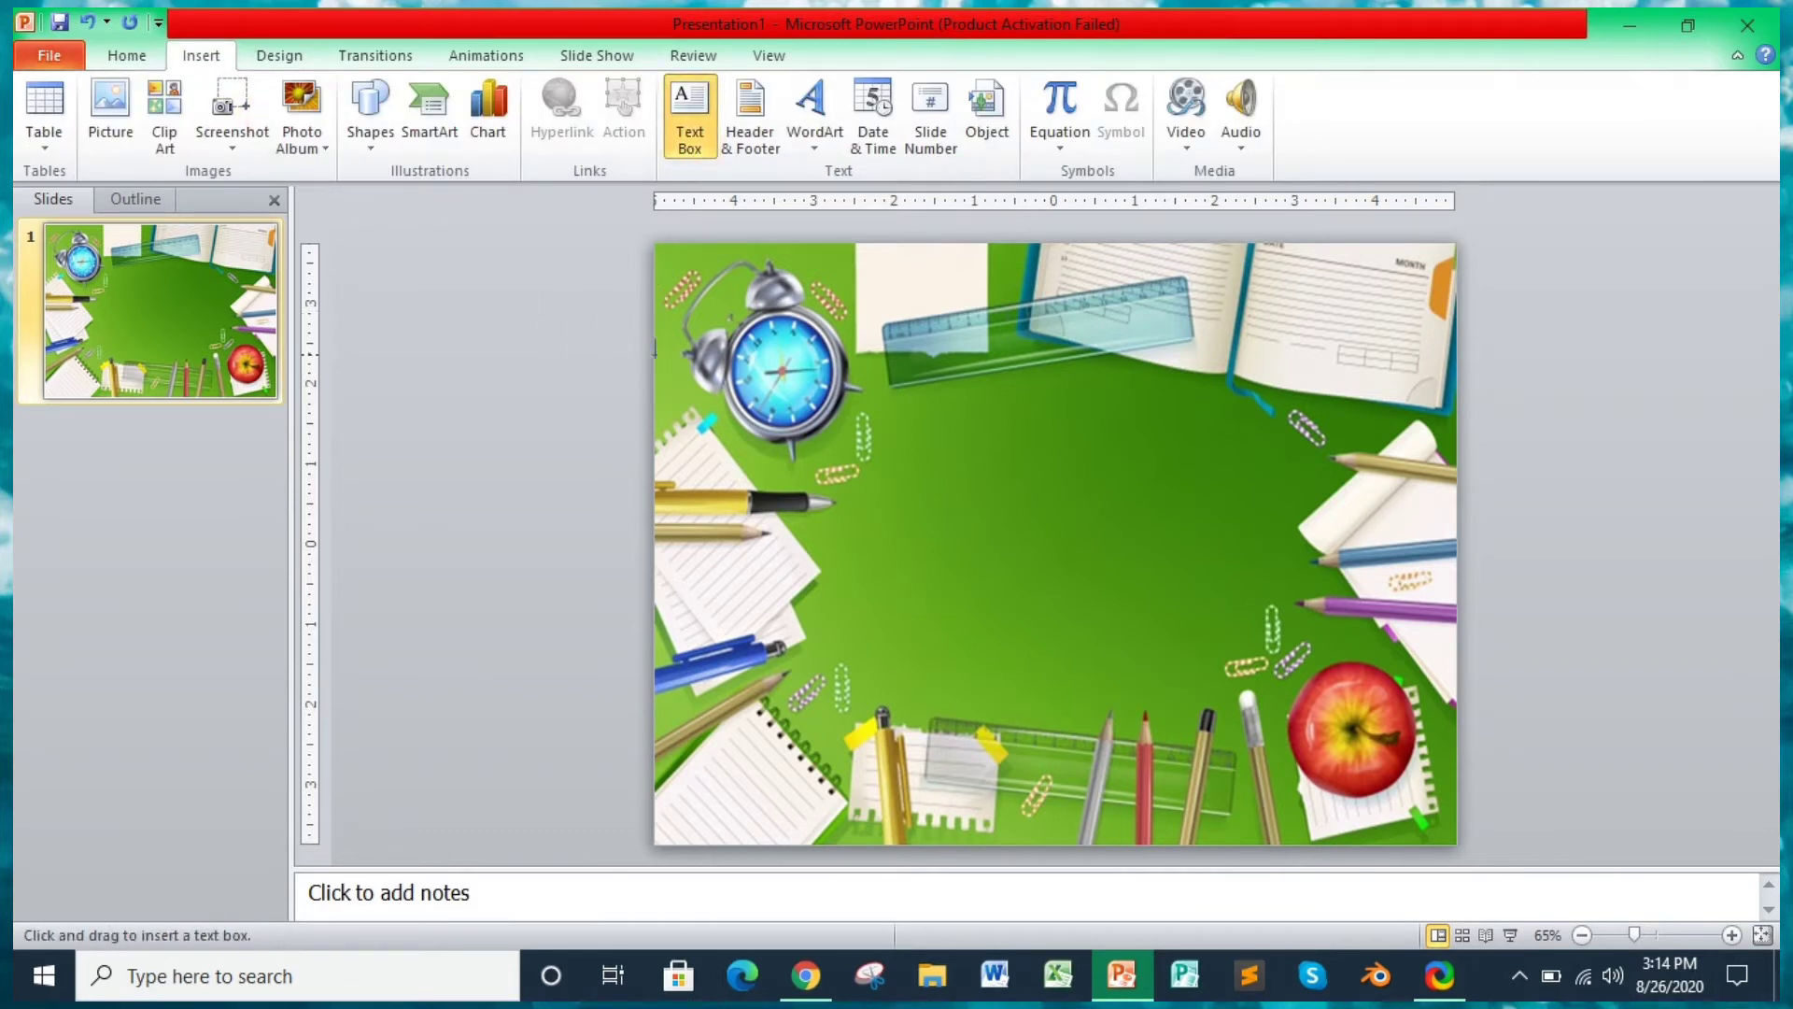
{"action": "mouse_move", "coordinate": [656, 358]}
{"action": "left_mouse_down"}
{"action": "mouse_move", "coordinate": [1186, 369]}
{"action": "mouse_move", "coordinate": [1450, 649]}
{"action": "left_mouse_up"}
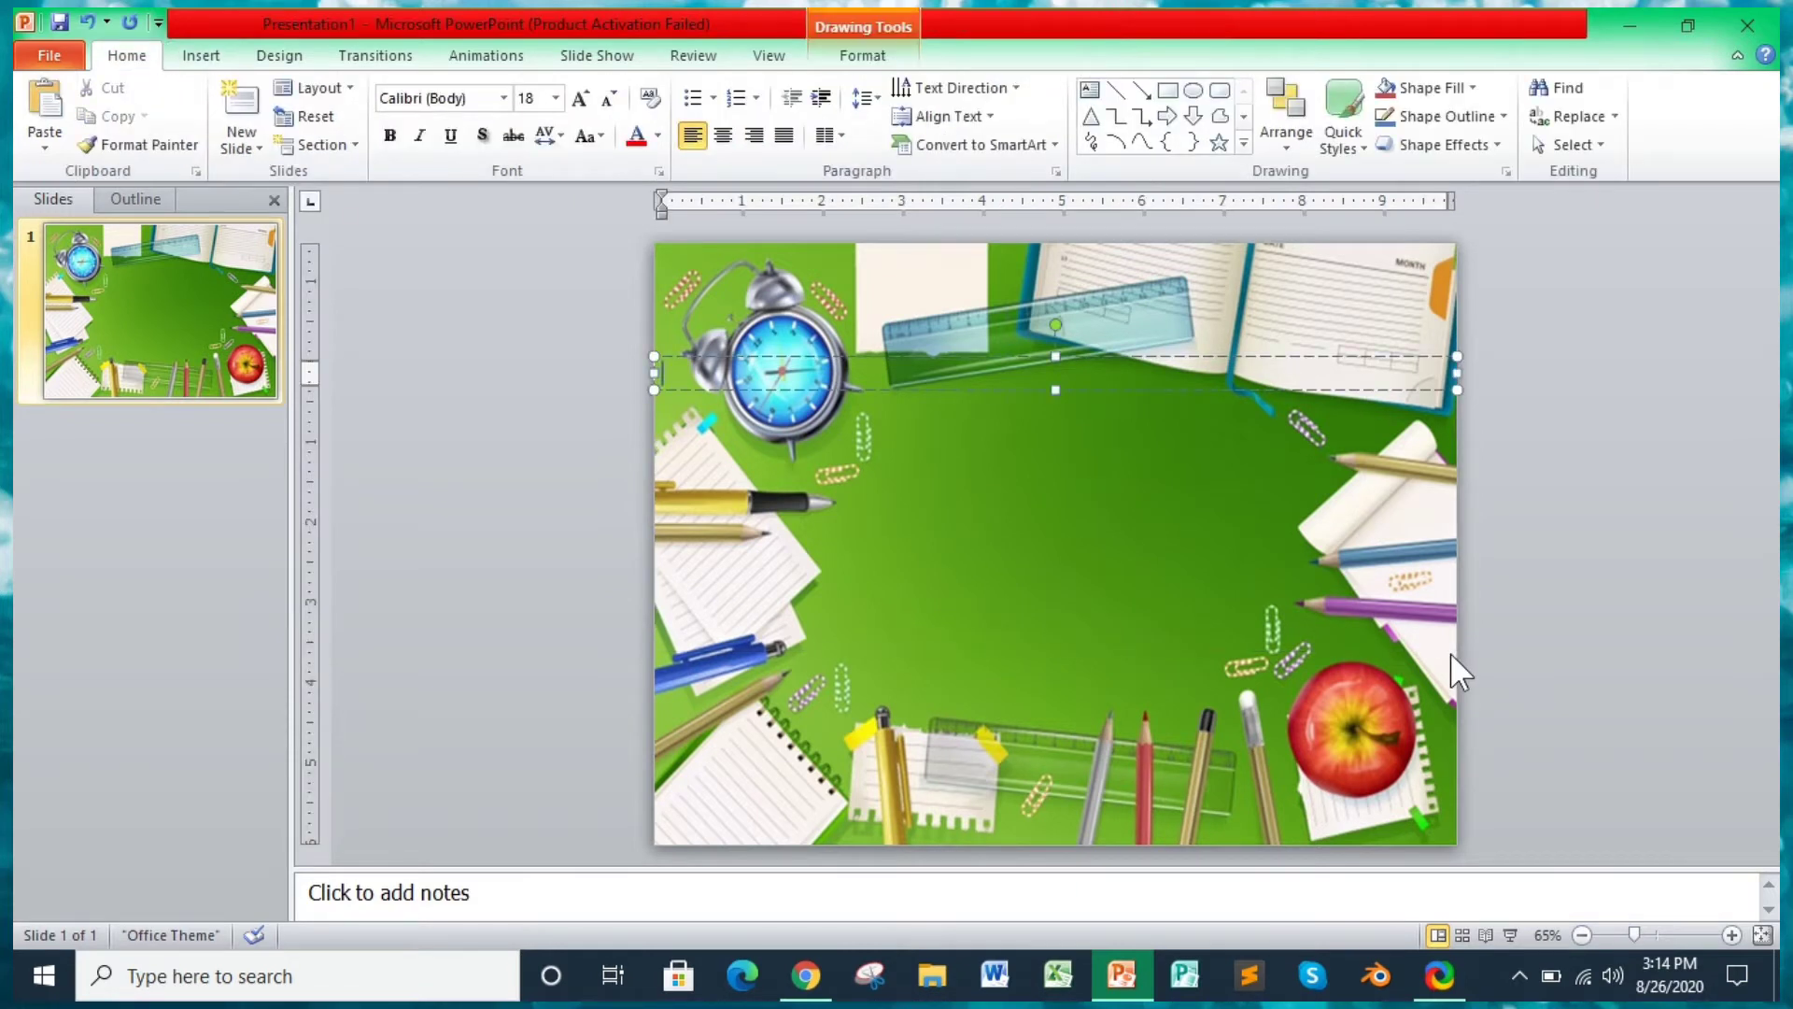
{"action": "type", "text": "MARIA"}
Format MARIA as size 200 Agency FB, centred in its text box
{"action": "left_click_drag", "start_coordinate": [720, 373], "coordinate": [660, 373]}
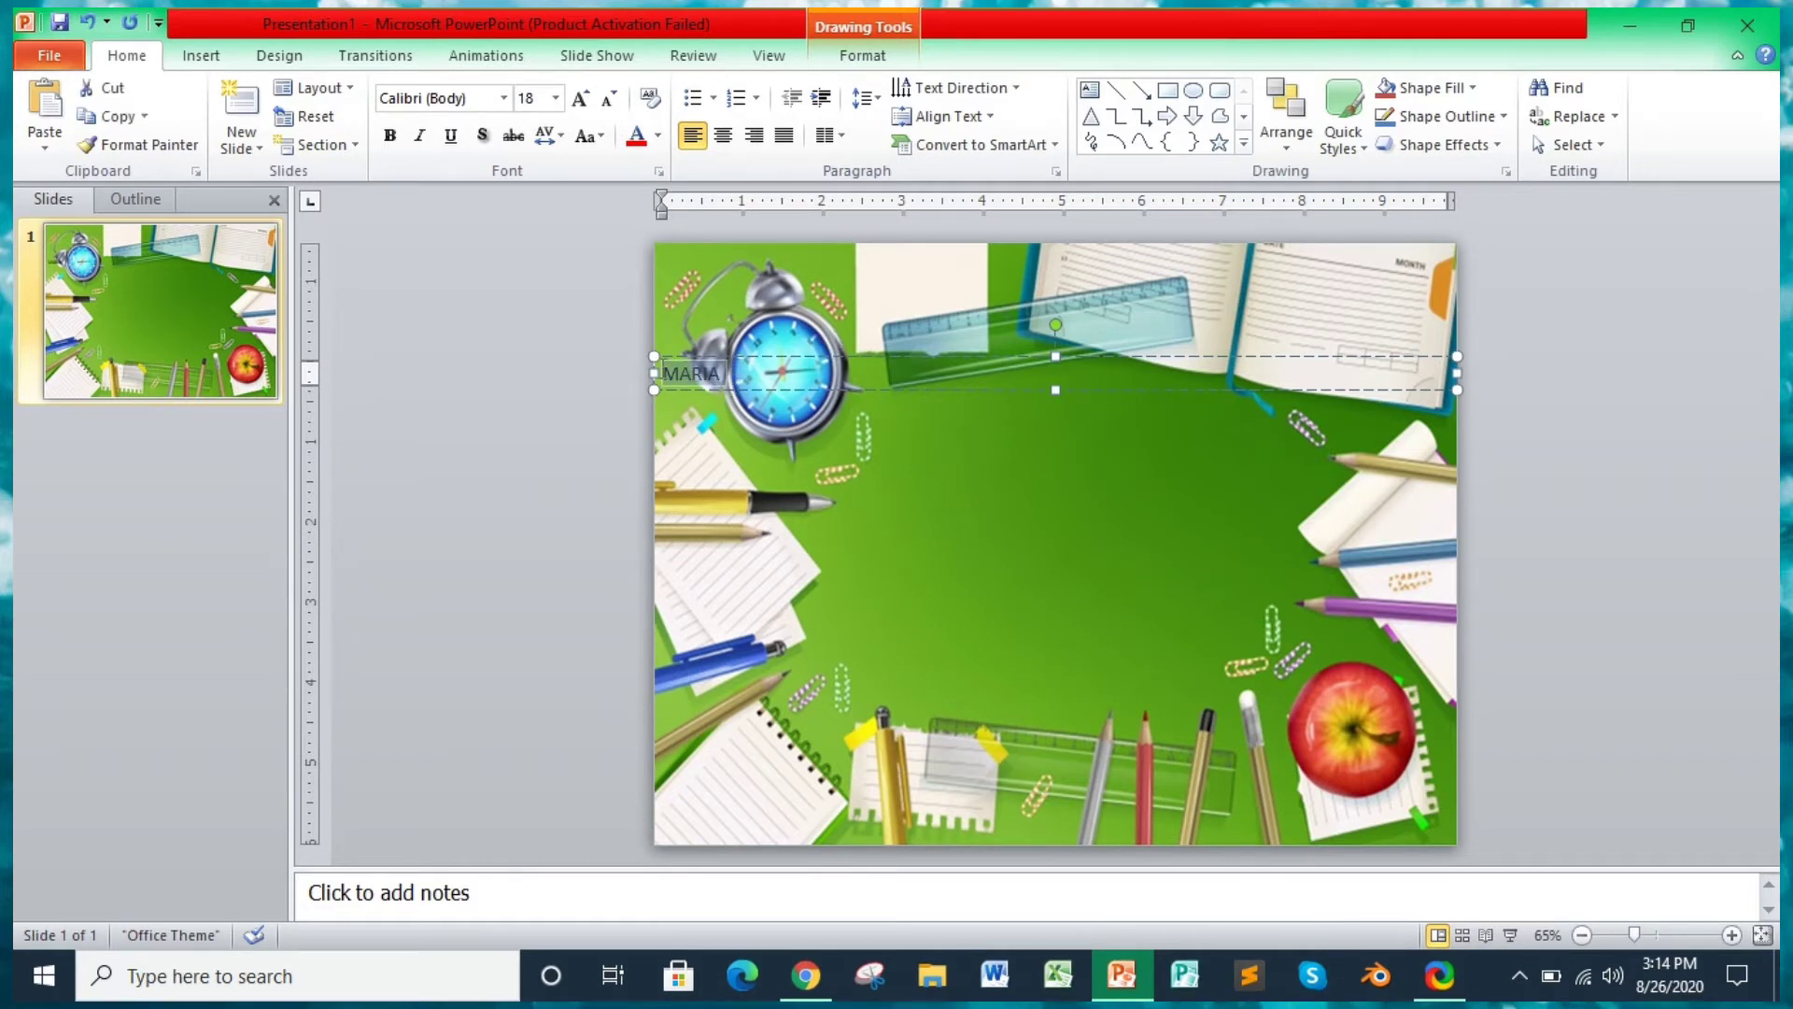
{"action": "left_click", "coordinate": [557, 98]}
{"action": "type", "text": "200"}
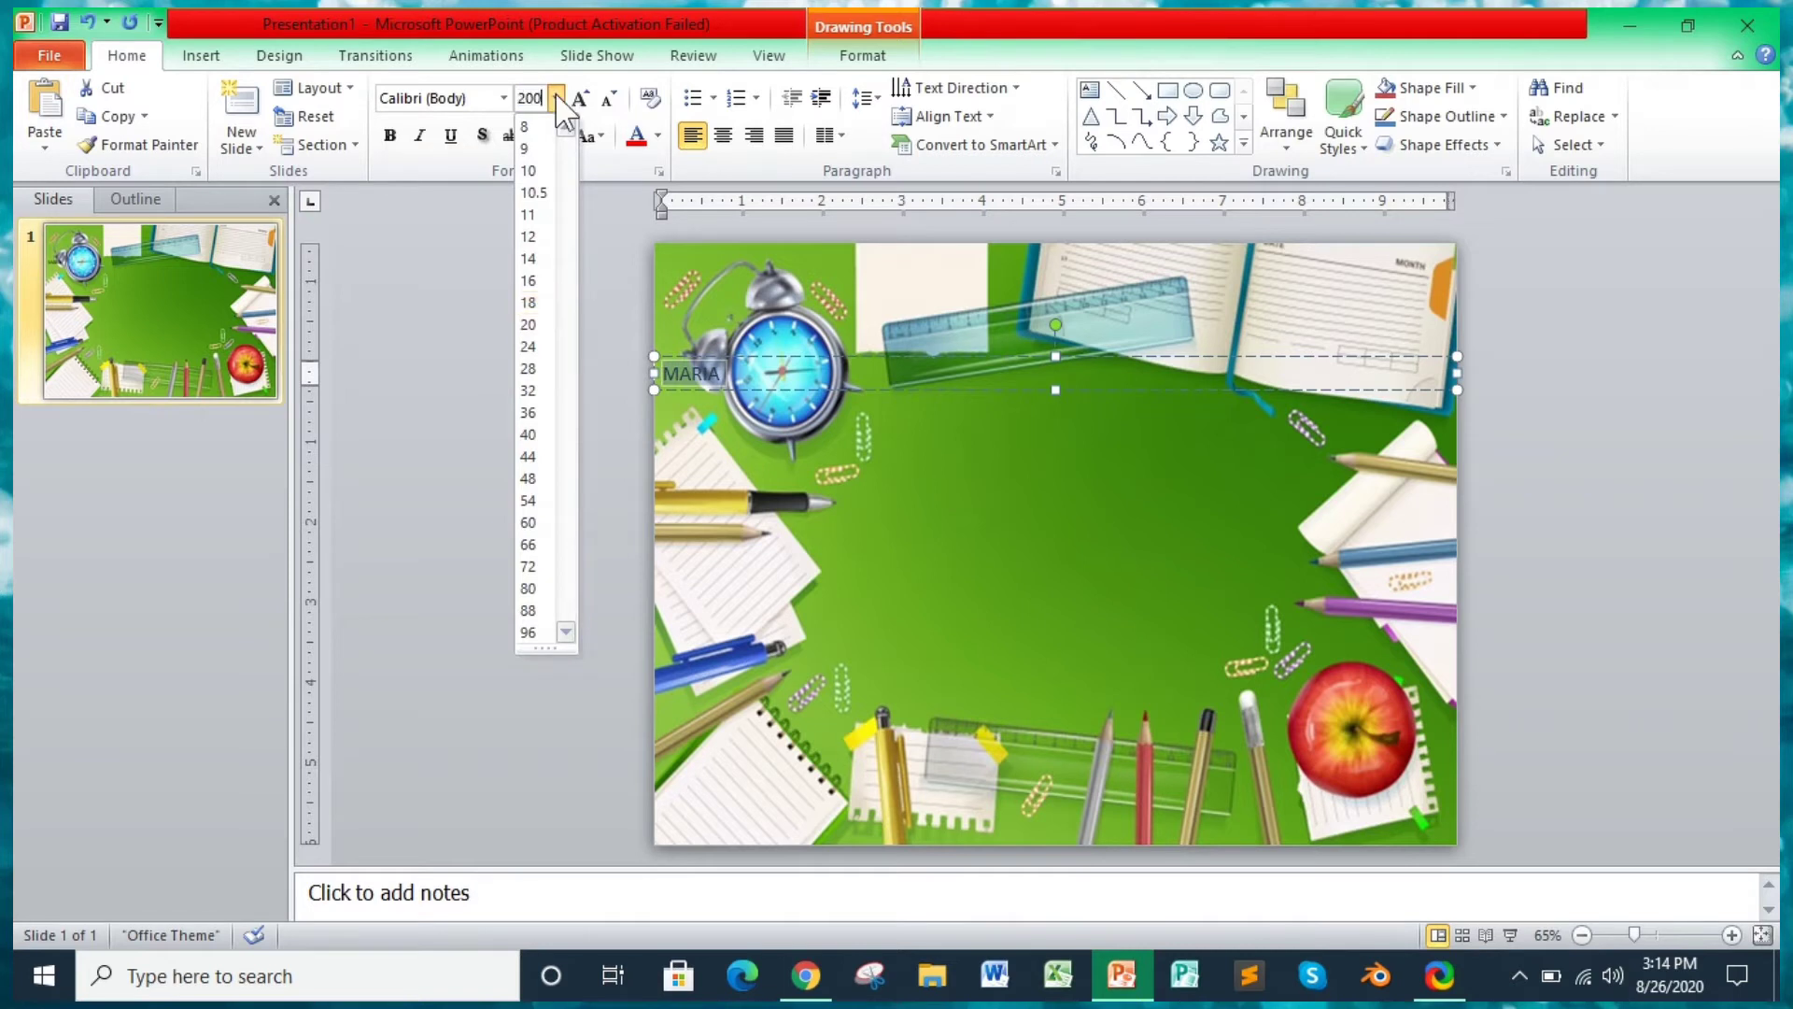
{"action": "key", "text": "Return"}
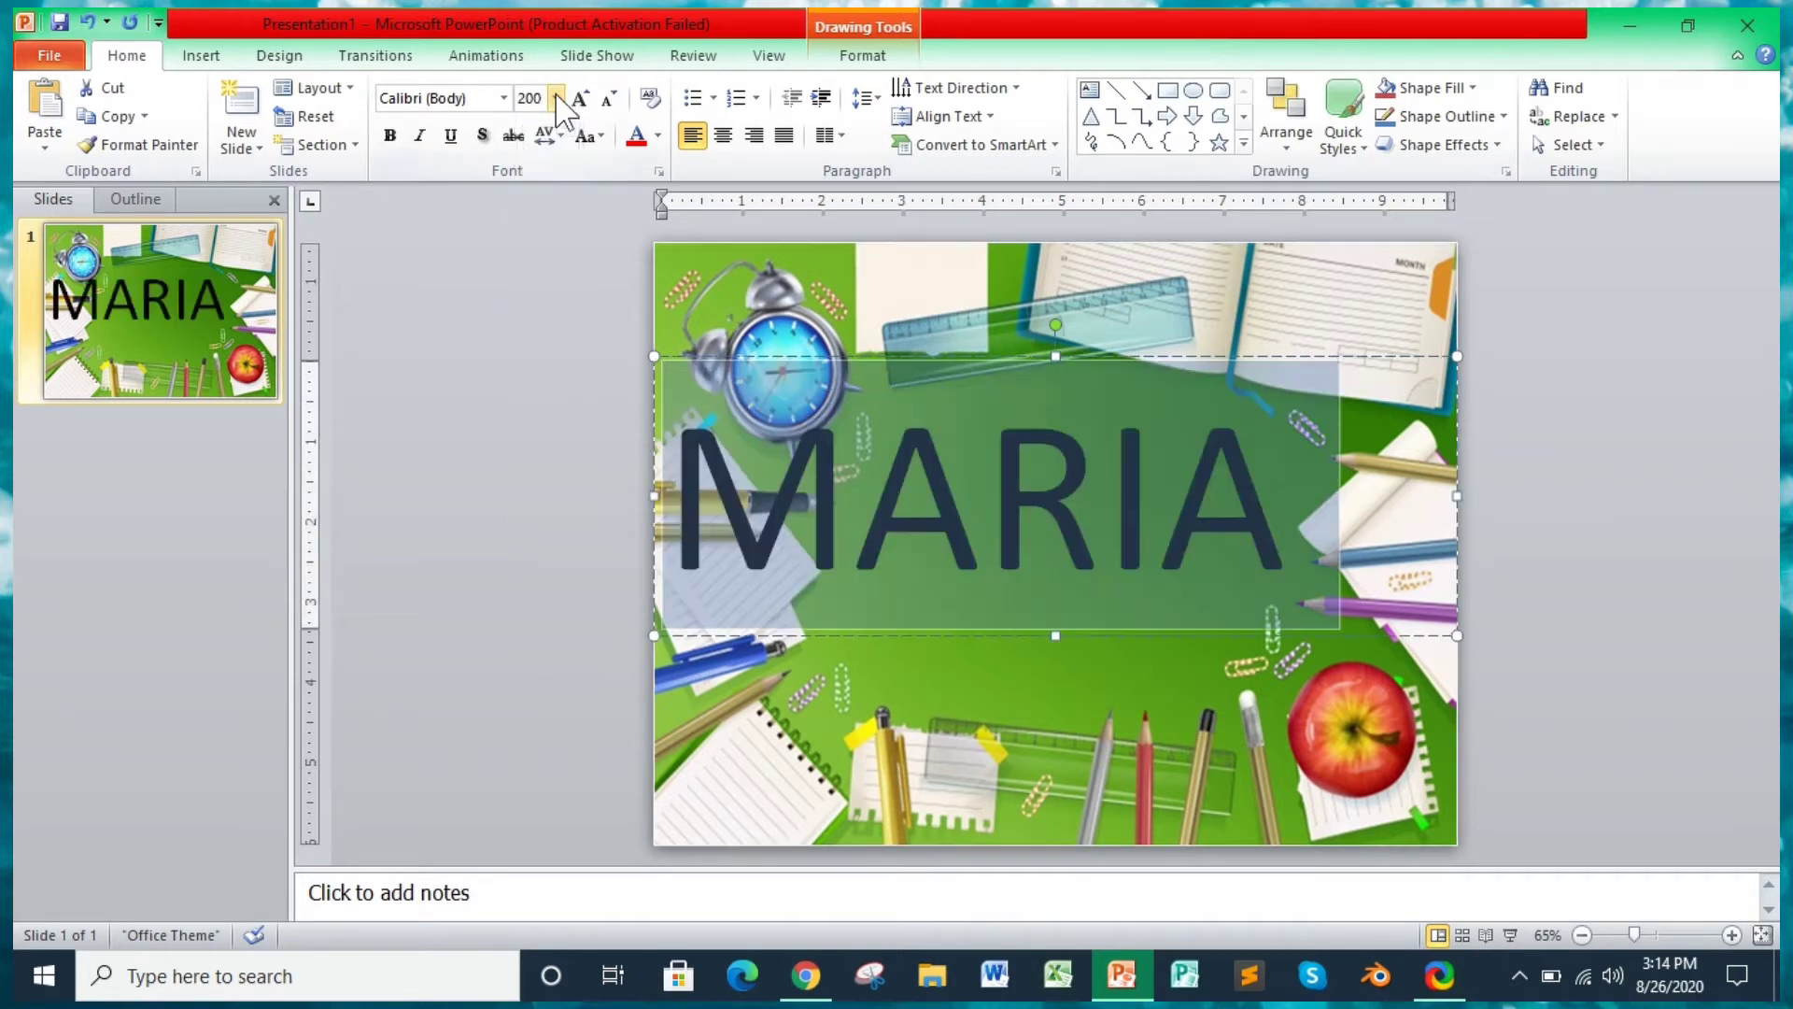
{"action": "left_click", "coordinate": [723, 135]}
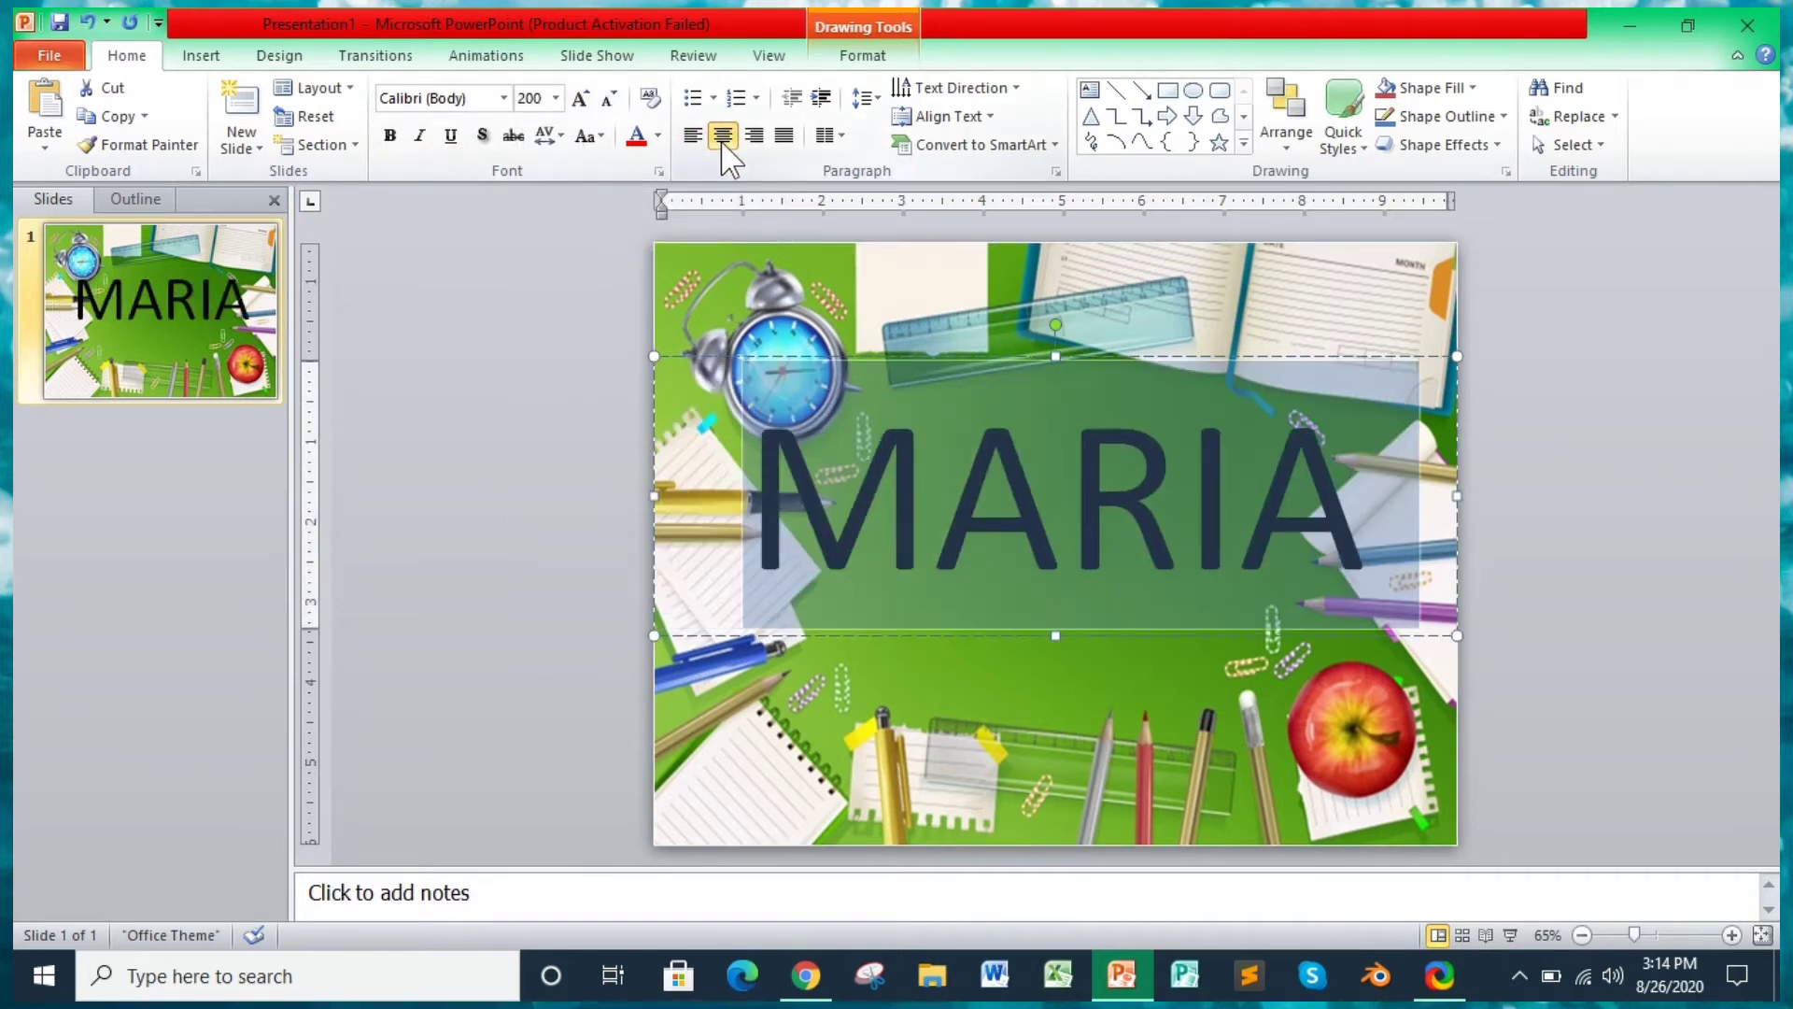
{"action": "left_click", "coordinate": [504, 98]}
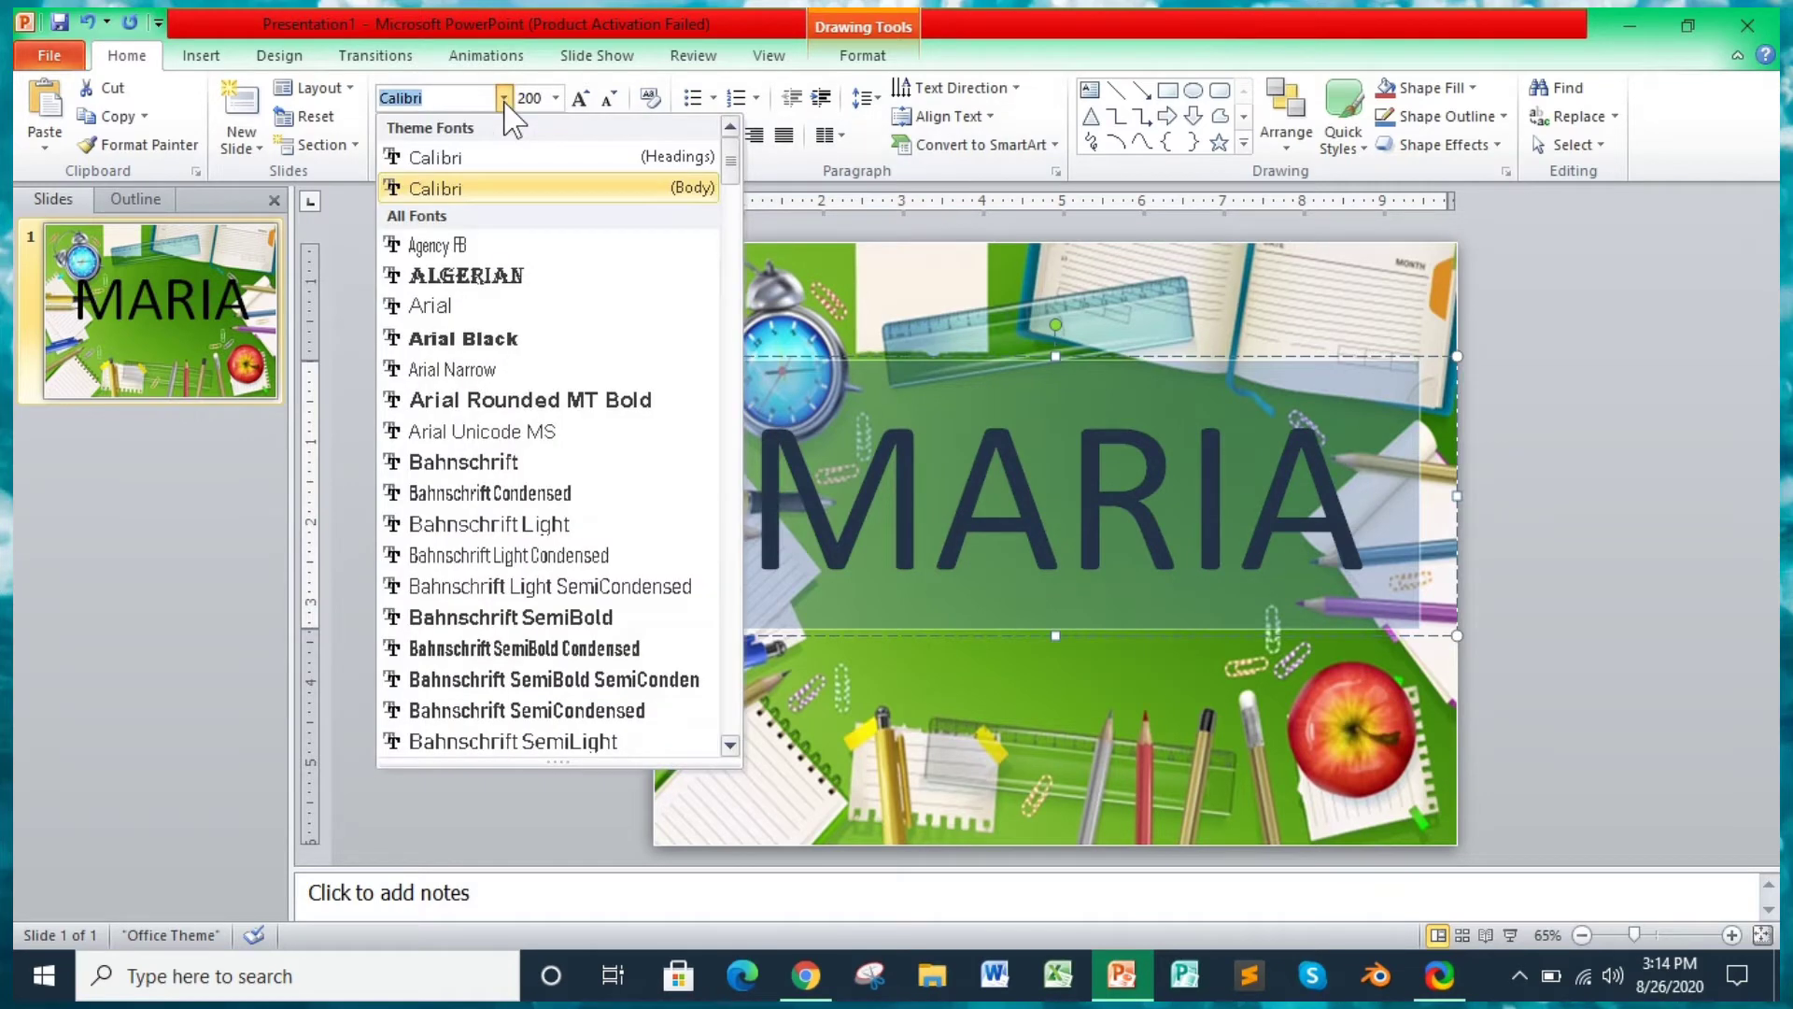
{"action": "left_click", "coordinate": [502, 248]}
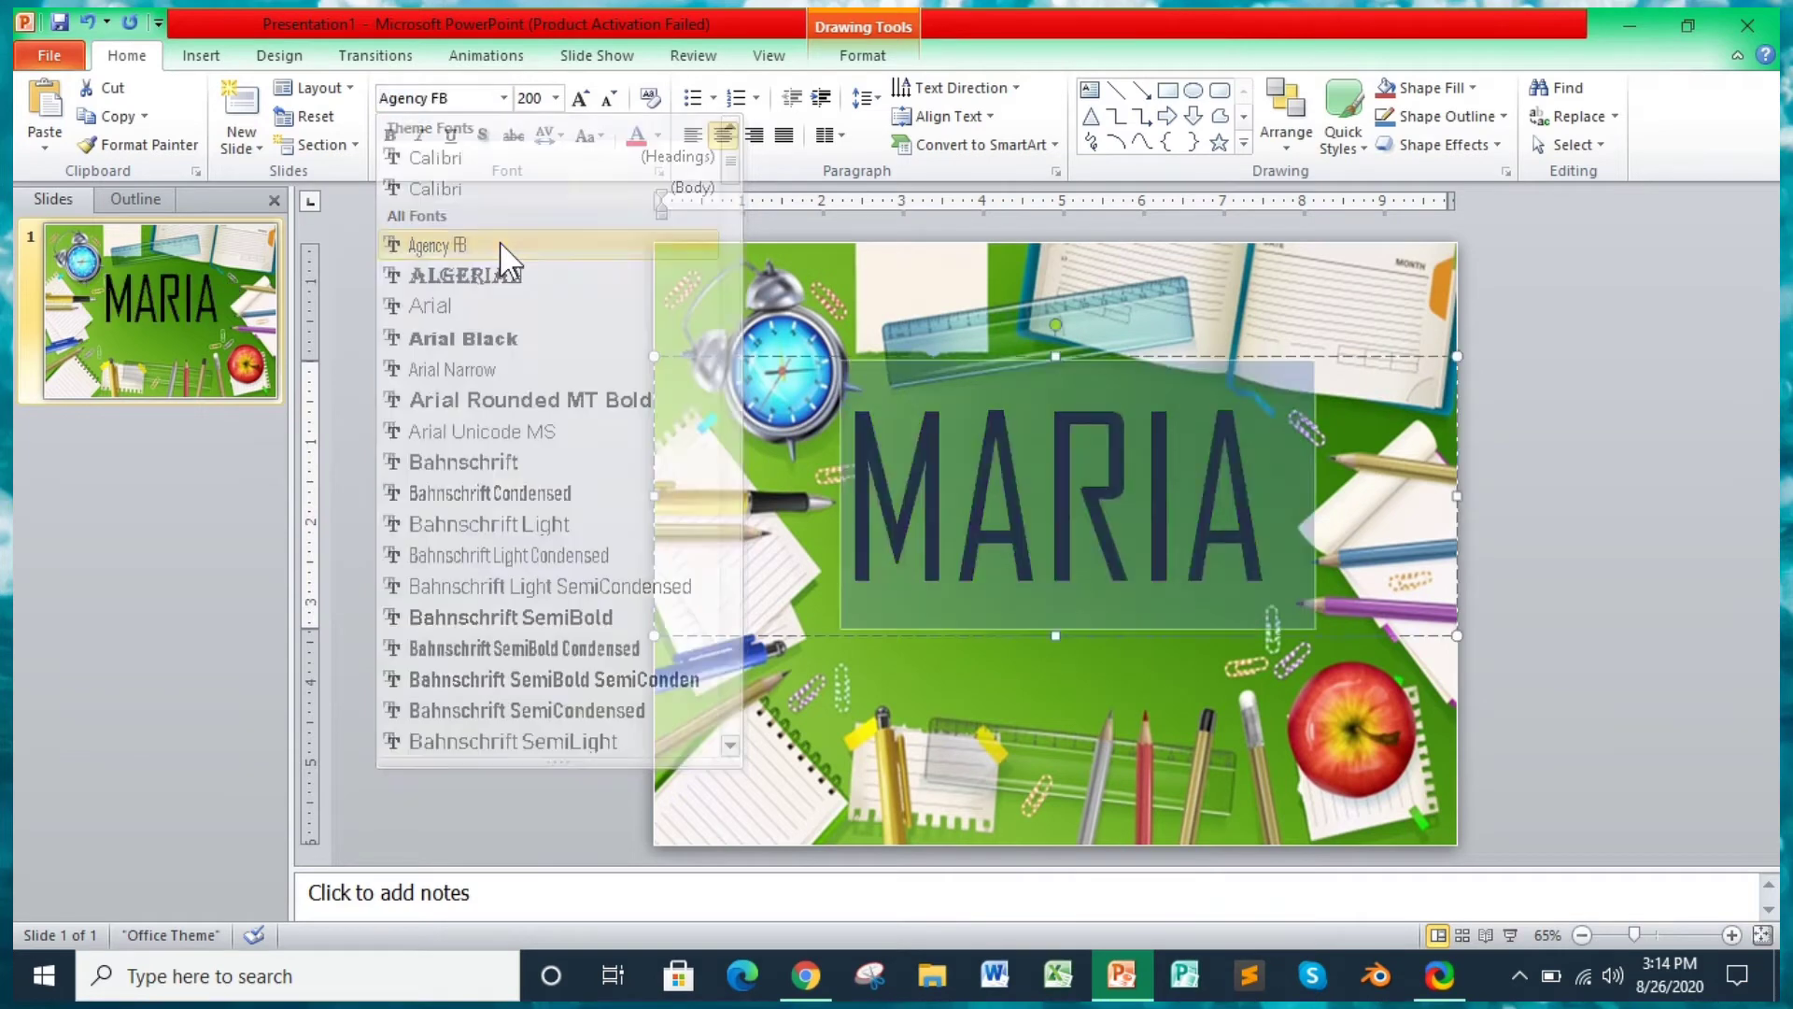
{"action": "left_click", "coordinate": [566, 362]}
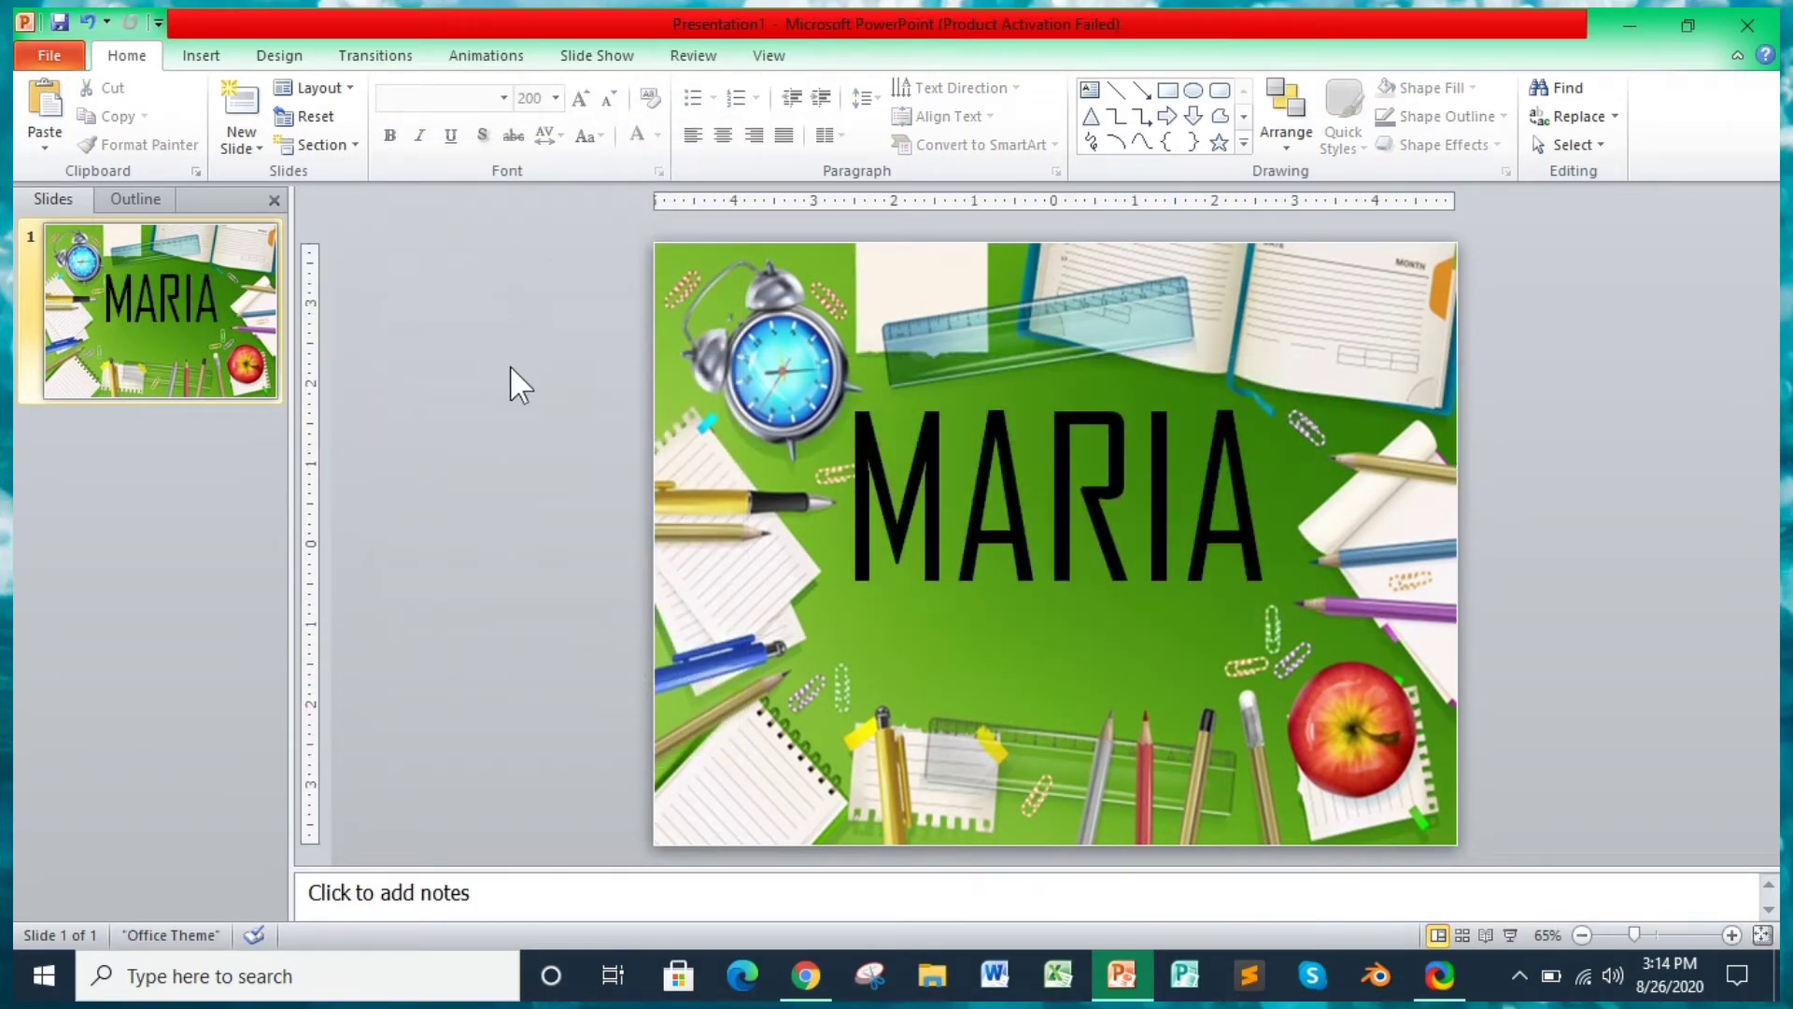
Duplicate slide 1 with Ctrl+D to get five identical MARIA slides
{"action": "left_click", "coordinate": [234, 369]}
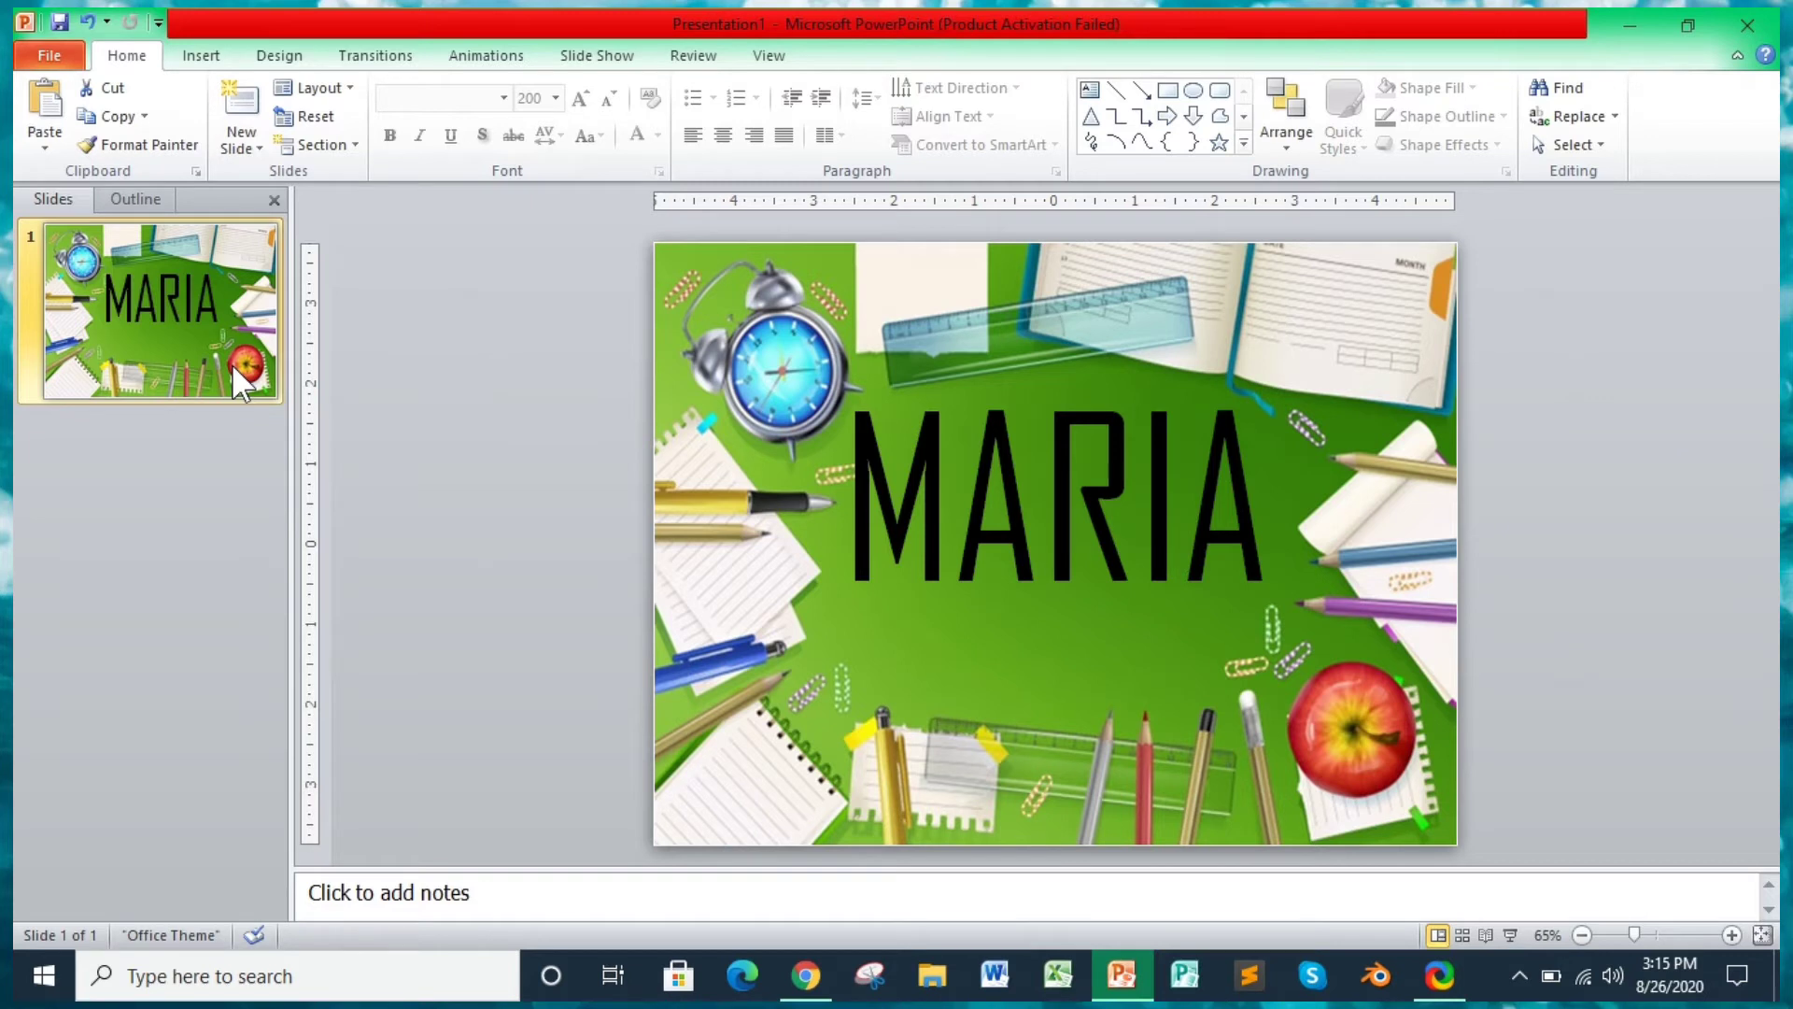
{"action": "key", "text": "ctrl+d"}
{"action": "key", "text": "ctrl+d"}
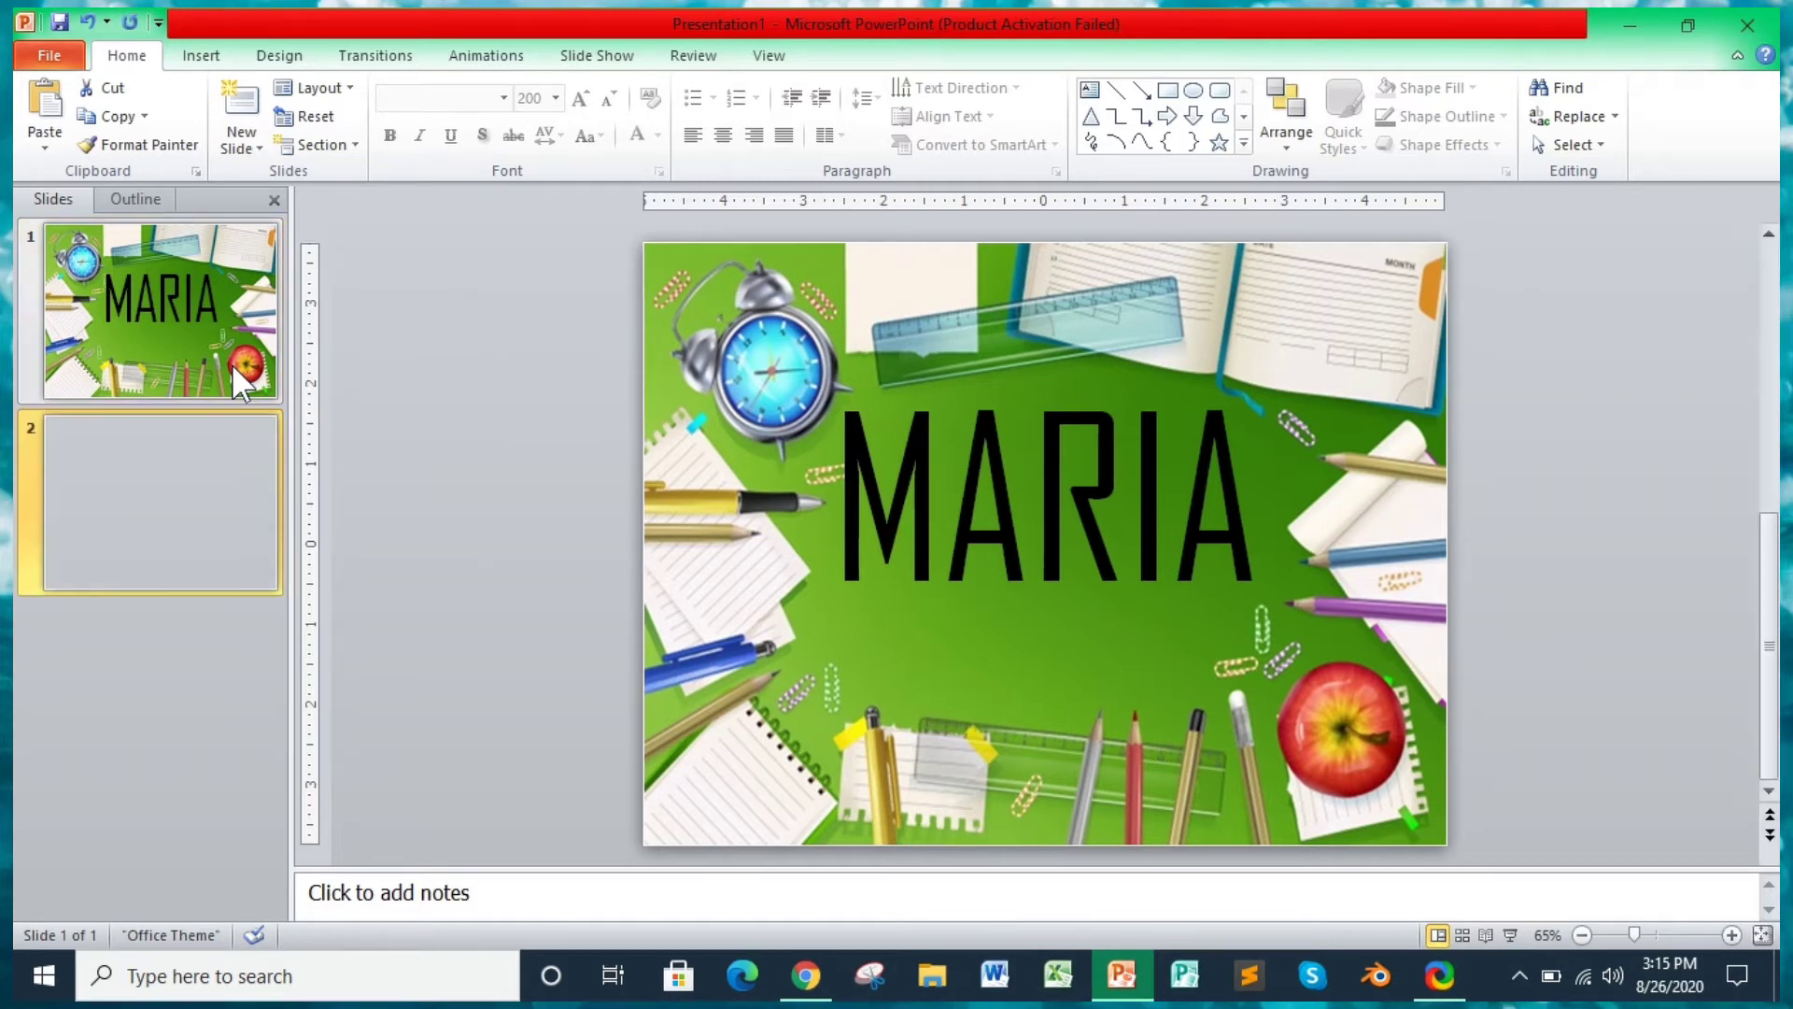
{"action": "key", "text": "ctrl+d"}
{"action": "key", "text": "ctrl+d"}
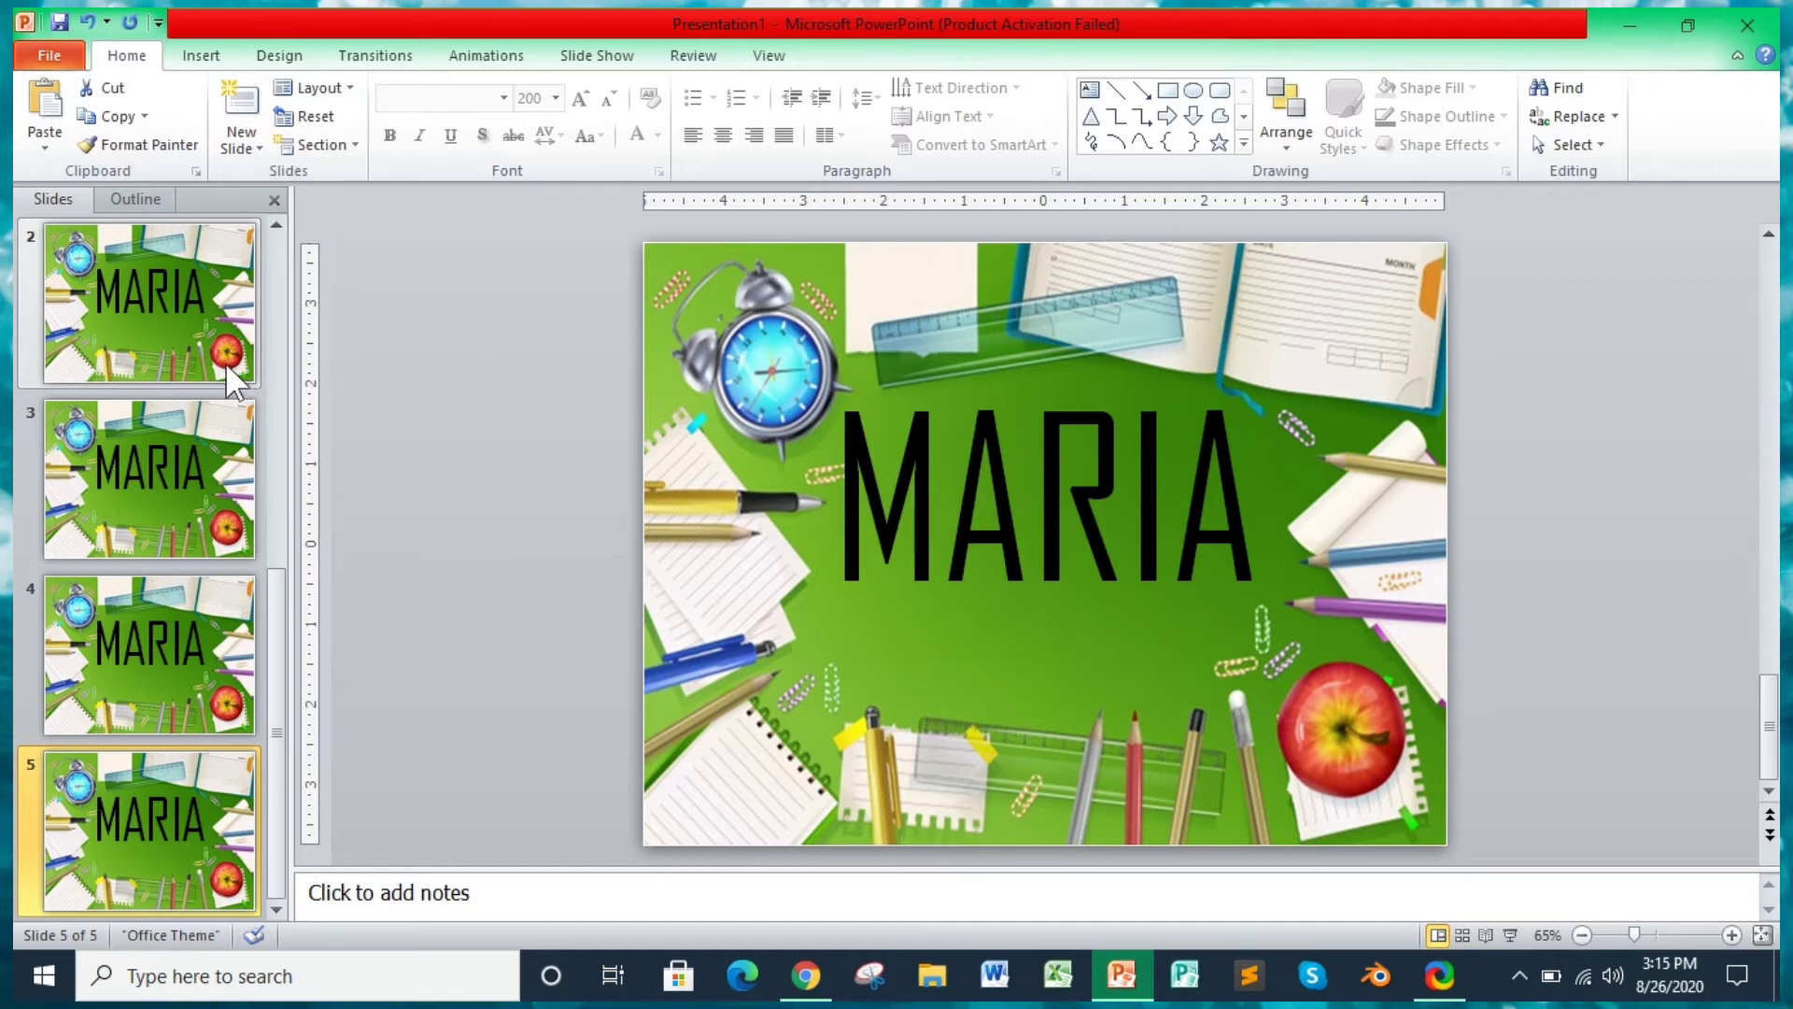
Replace MARIA with YNA on slide 2 and with MARA on slide 3
{"action": "left_click", "coordinate": [171, 291]}
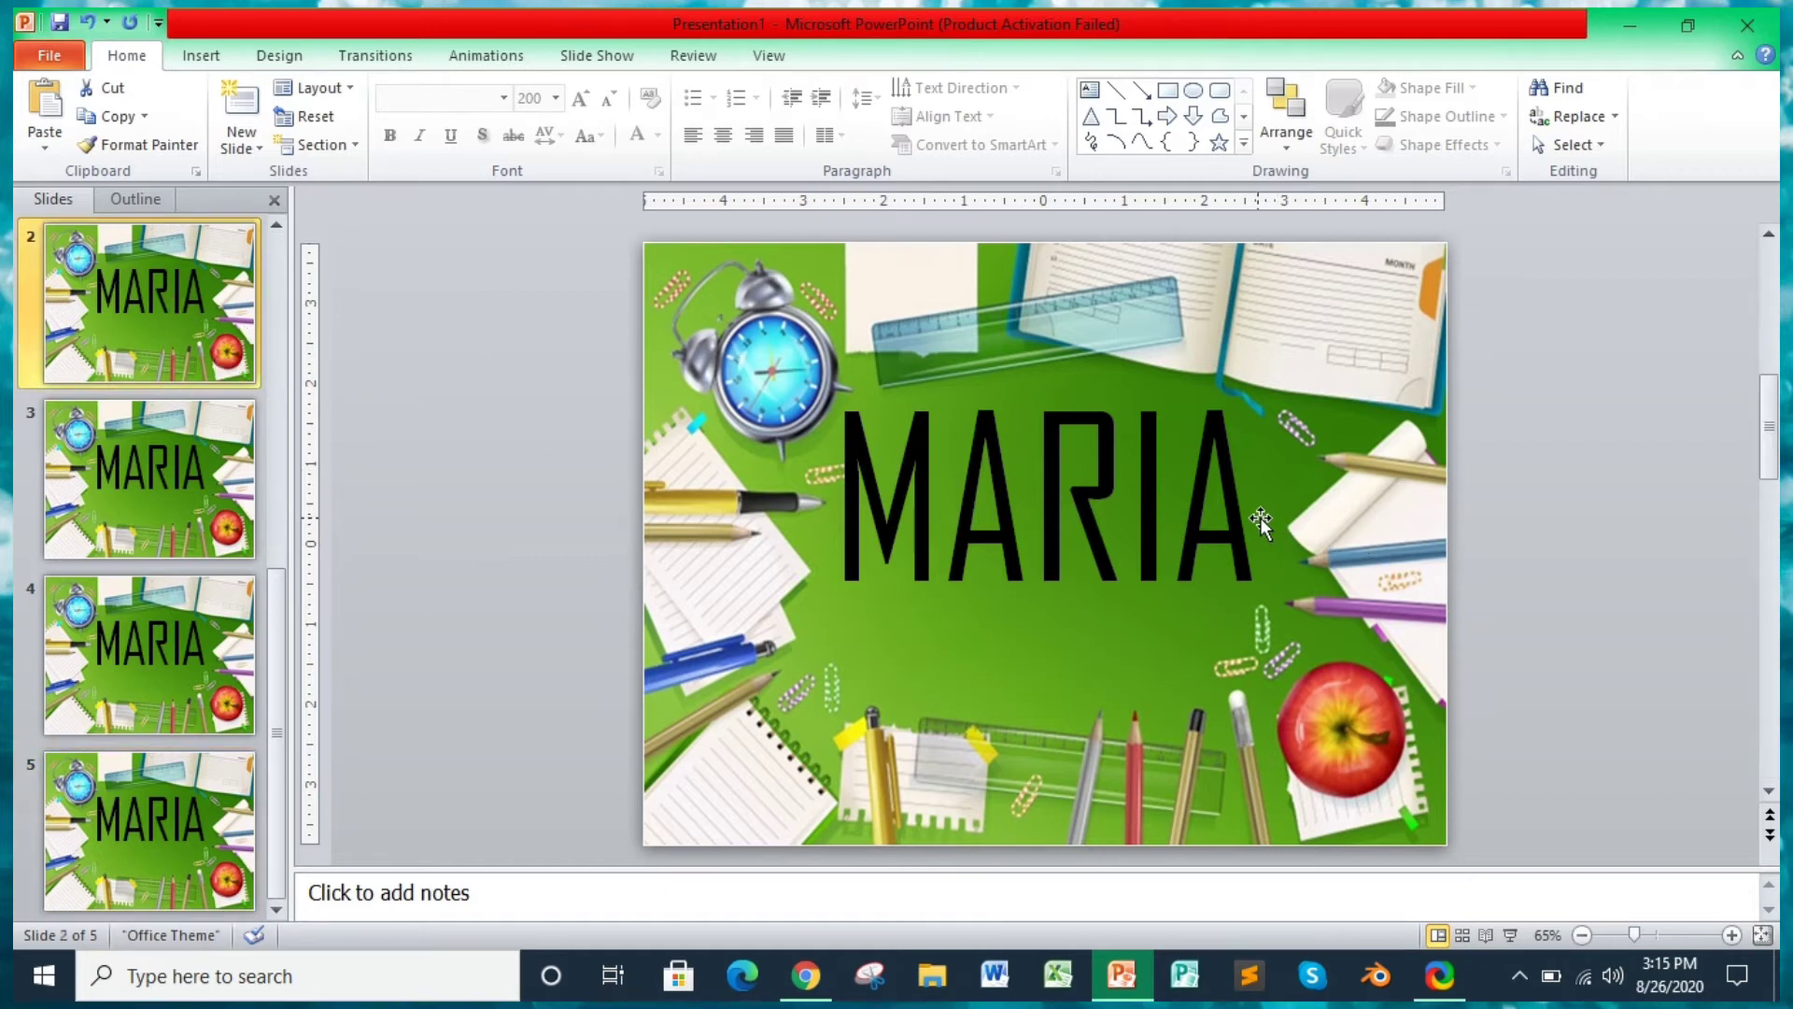
{"action": "left_click", "coordinate": [894, 522]}
{"action": "double_click", "coordinate": [894, 521]}
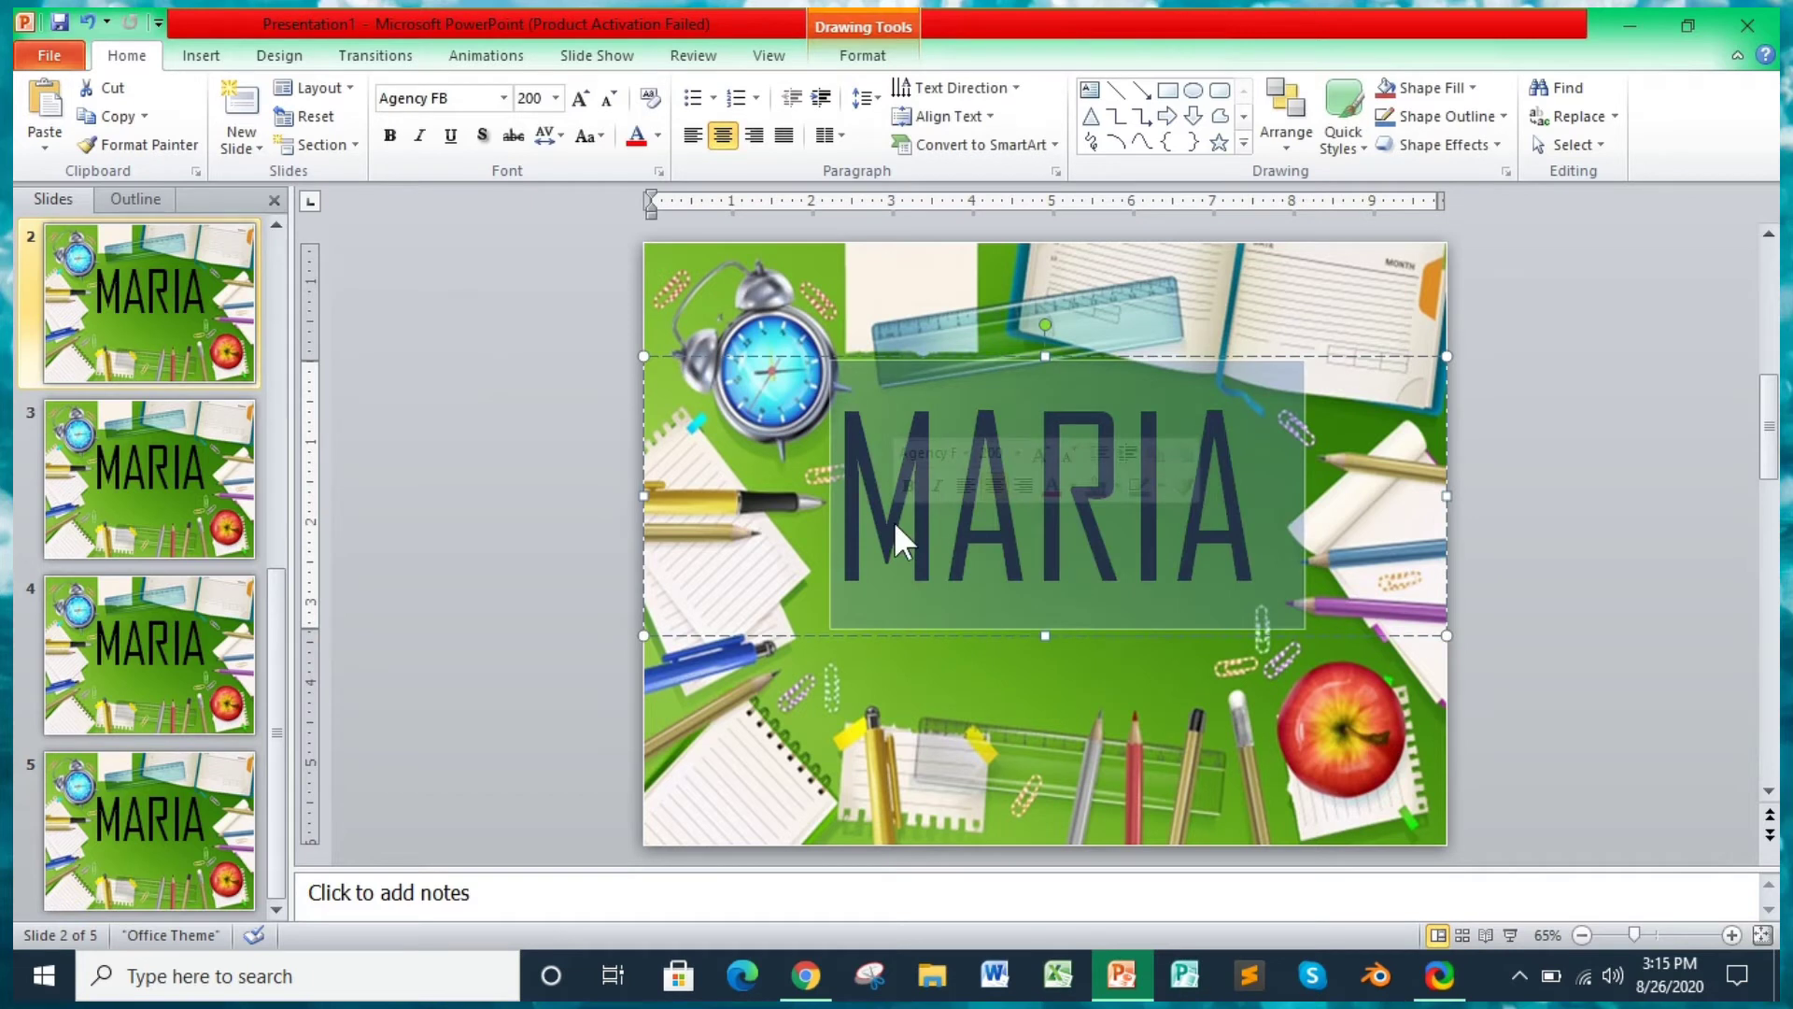
{"action": "type", "text": "YNA"}
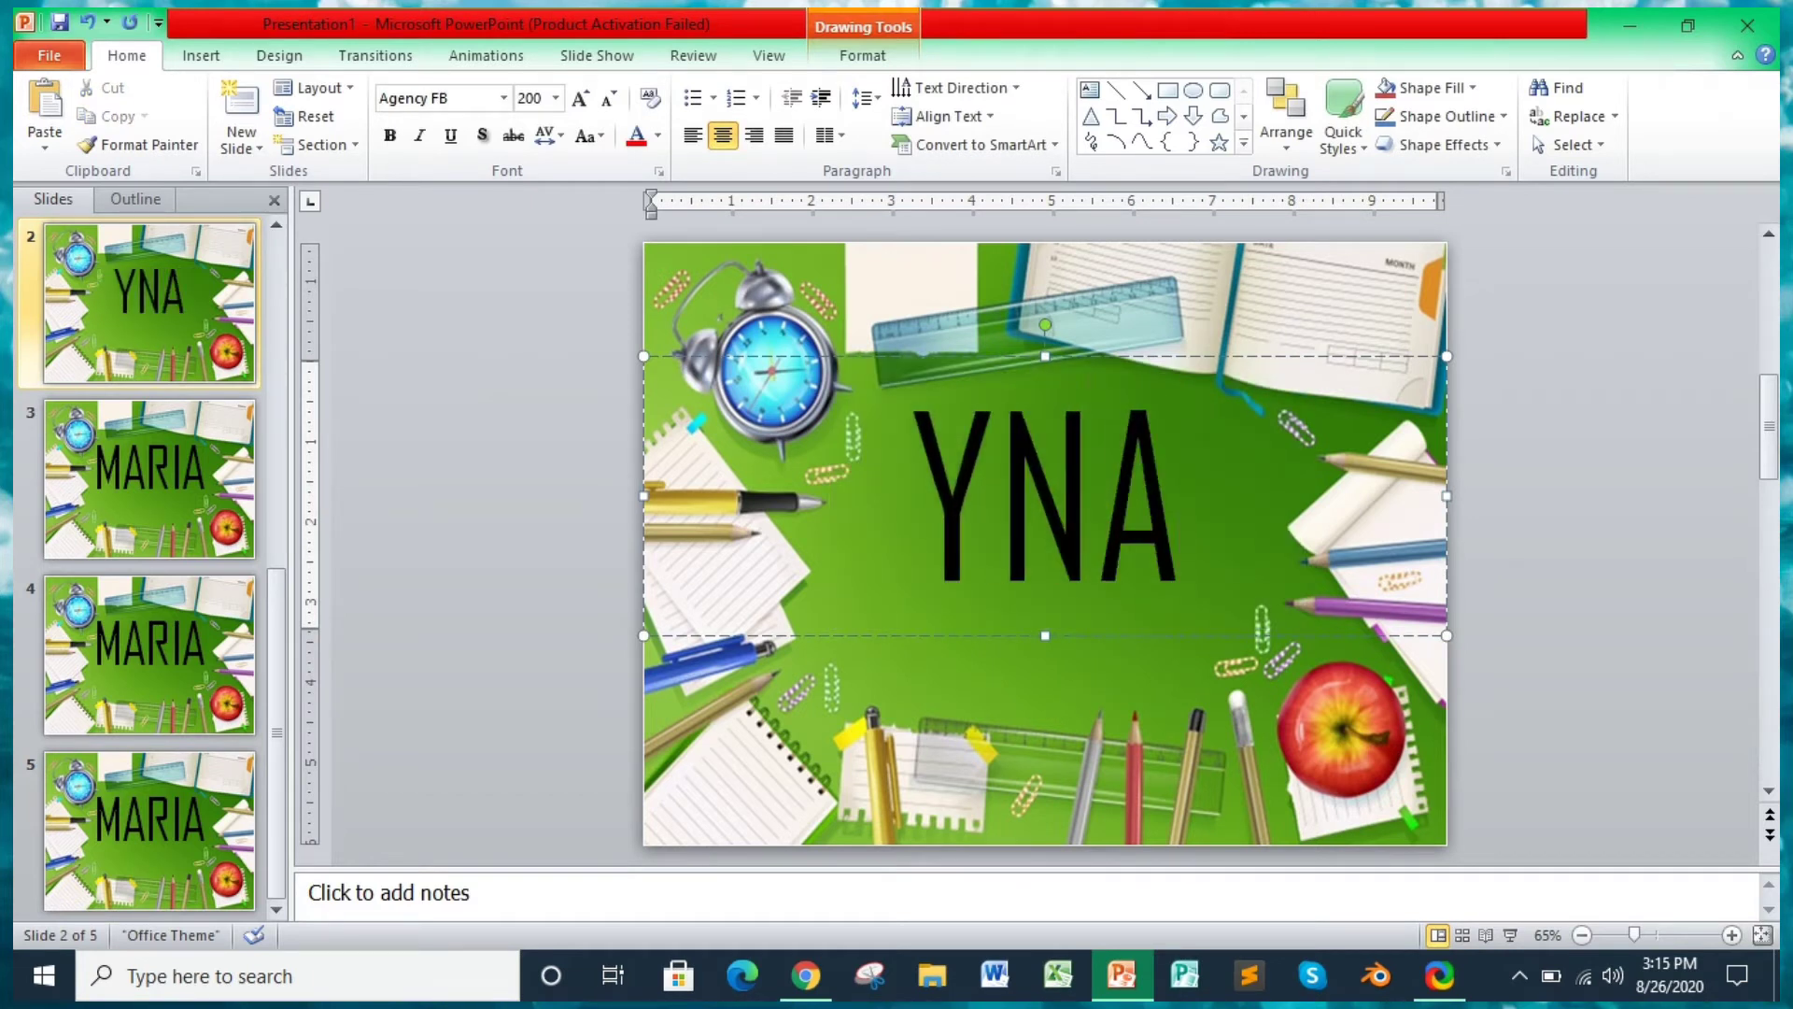
{"action": "left_click", "coordinate": [149, 478]}
{"action": "left_click", "coordinate": [1258, 506]}
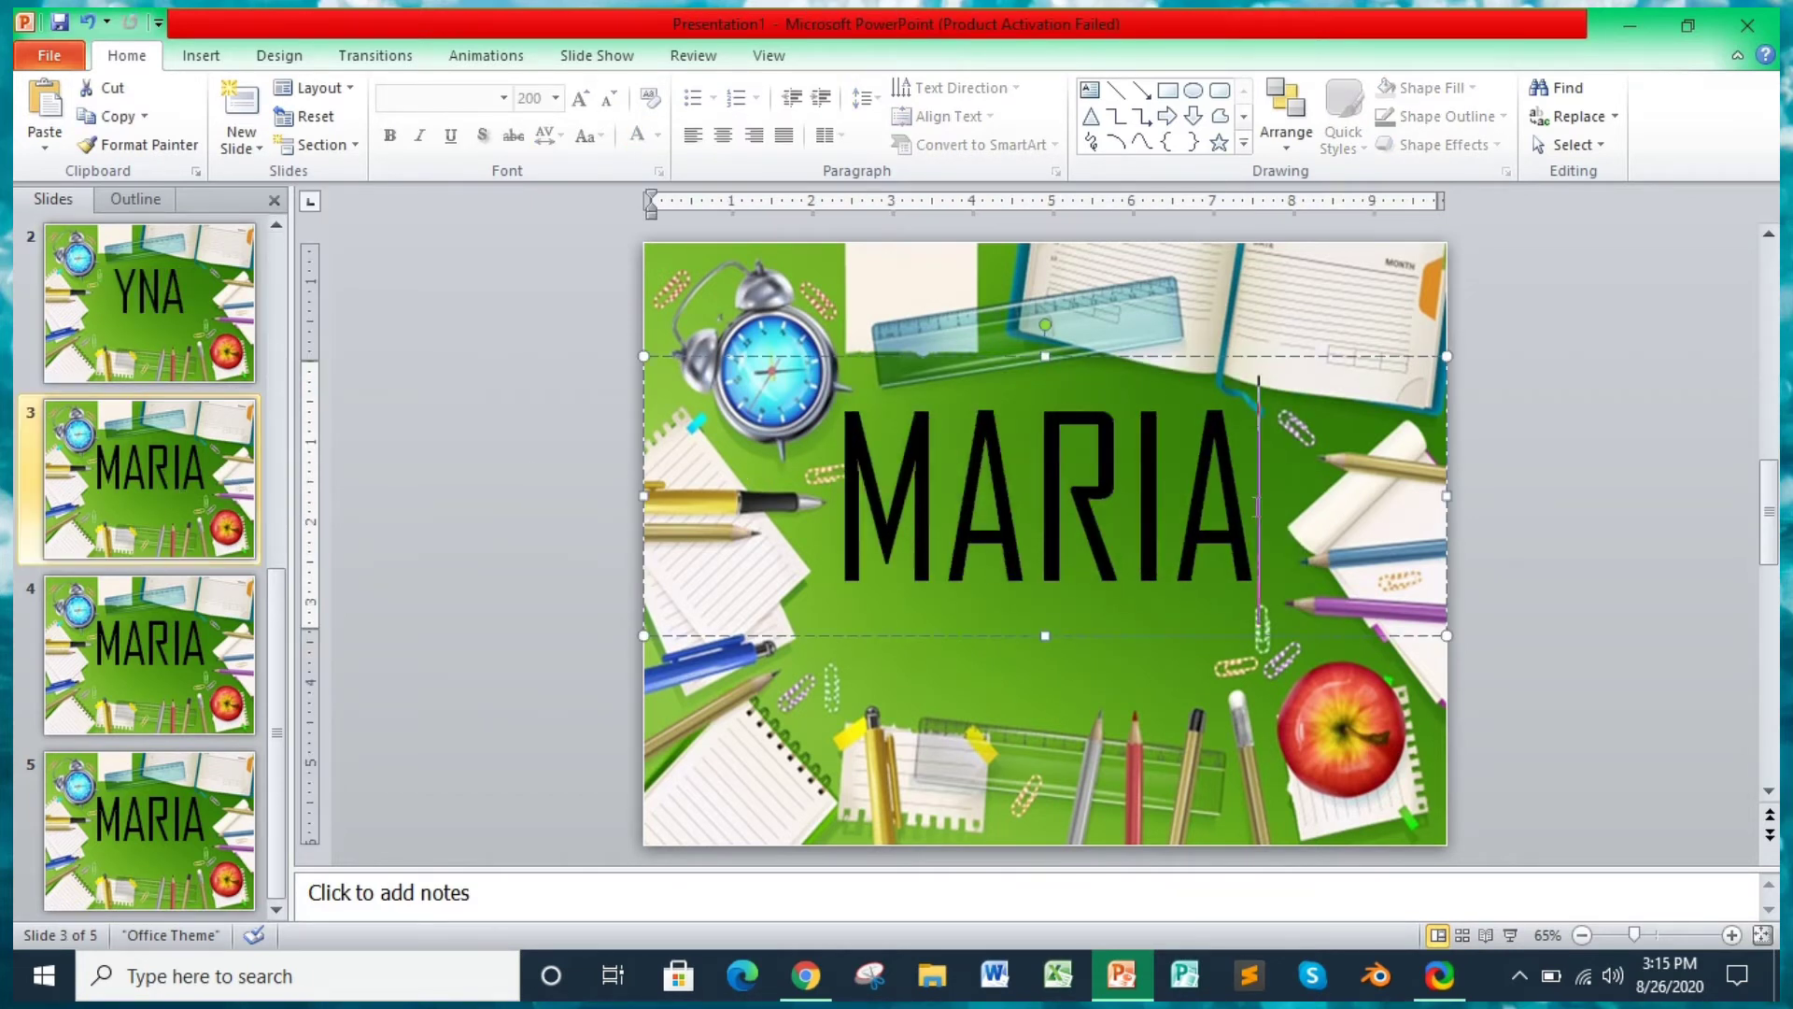
{"action": "left_click_drag", "start_coordinate": [1258, 506], "coordinate": [1150, 504]}
{"action": "double_click", "coordinate": [1147, 504]}
{"action": "type", "text": "MARA"}
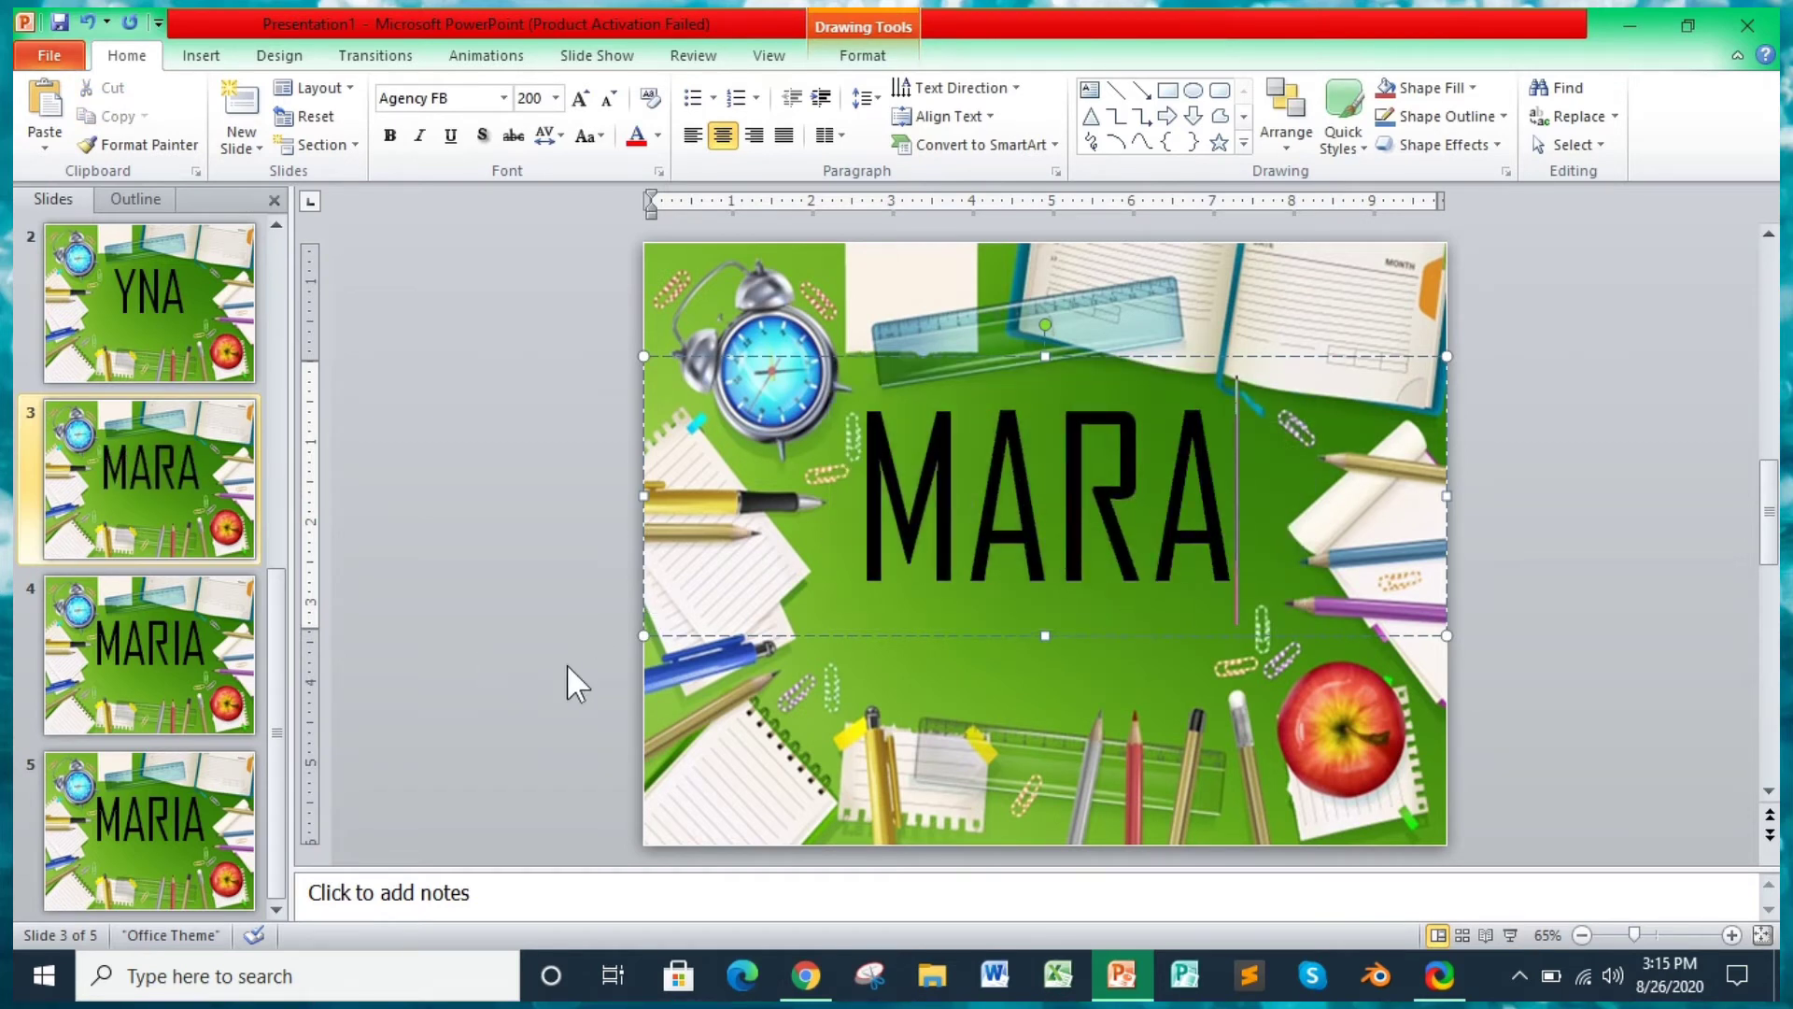
Replace MARIA with LIZA on slide 4 and with IZZA on slide 5
{"action": "left_click", "coordinate": [141, 652]}
{"action": "left_click", "coordinate": [1260, 525]}
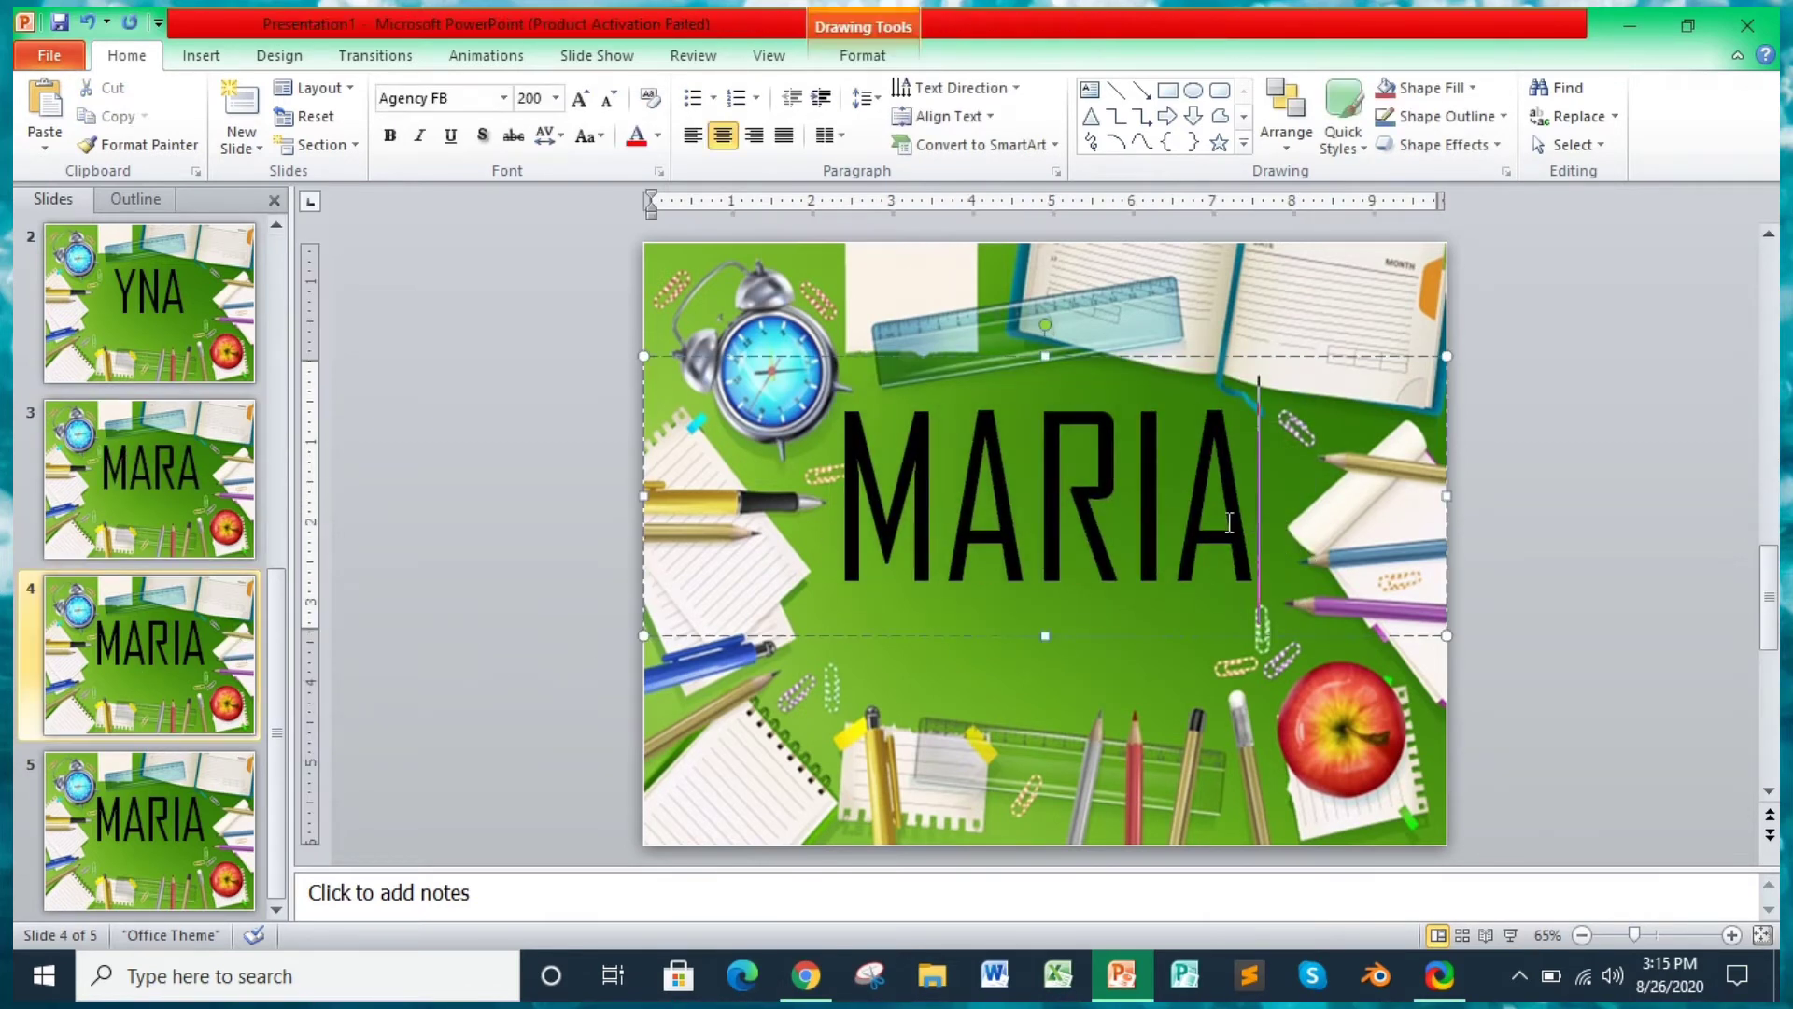
{"action": "double_click", "coordinate": [1260, 525]}
{"action": "type", "text": "LIZA"}
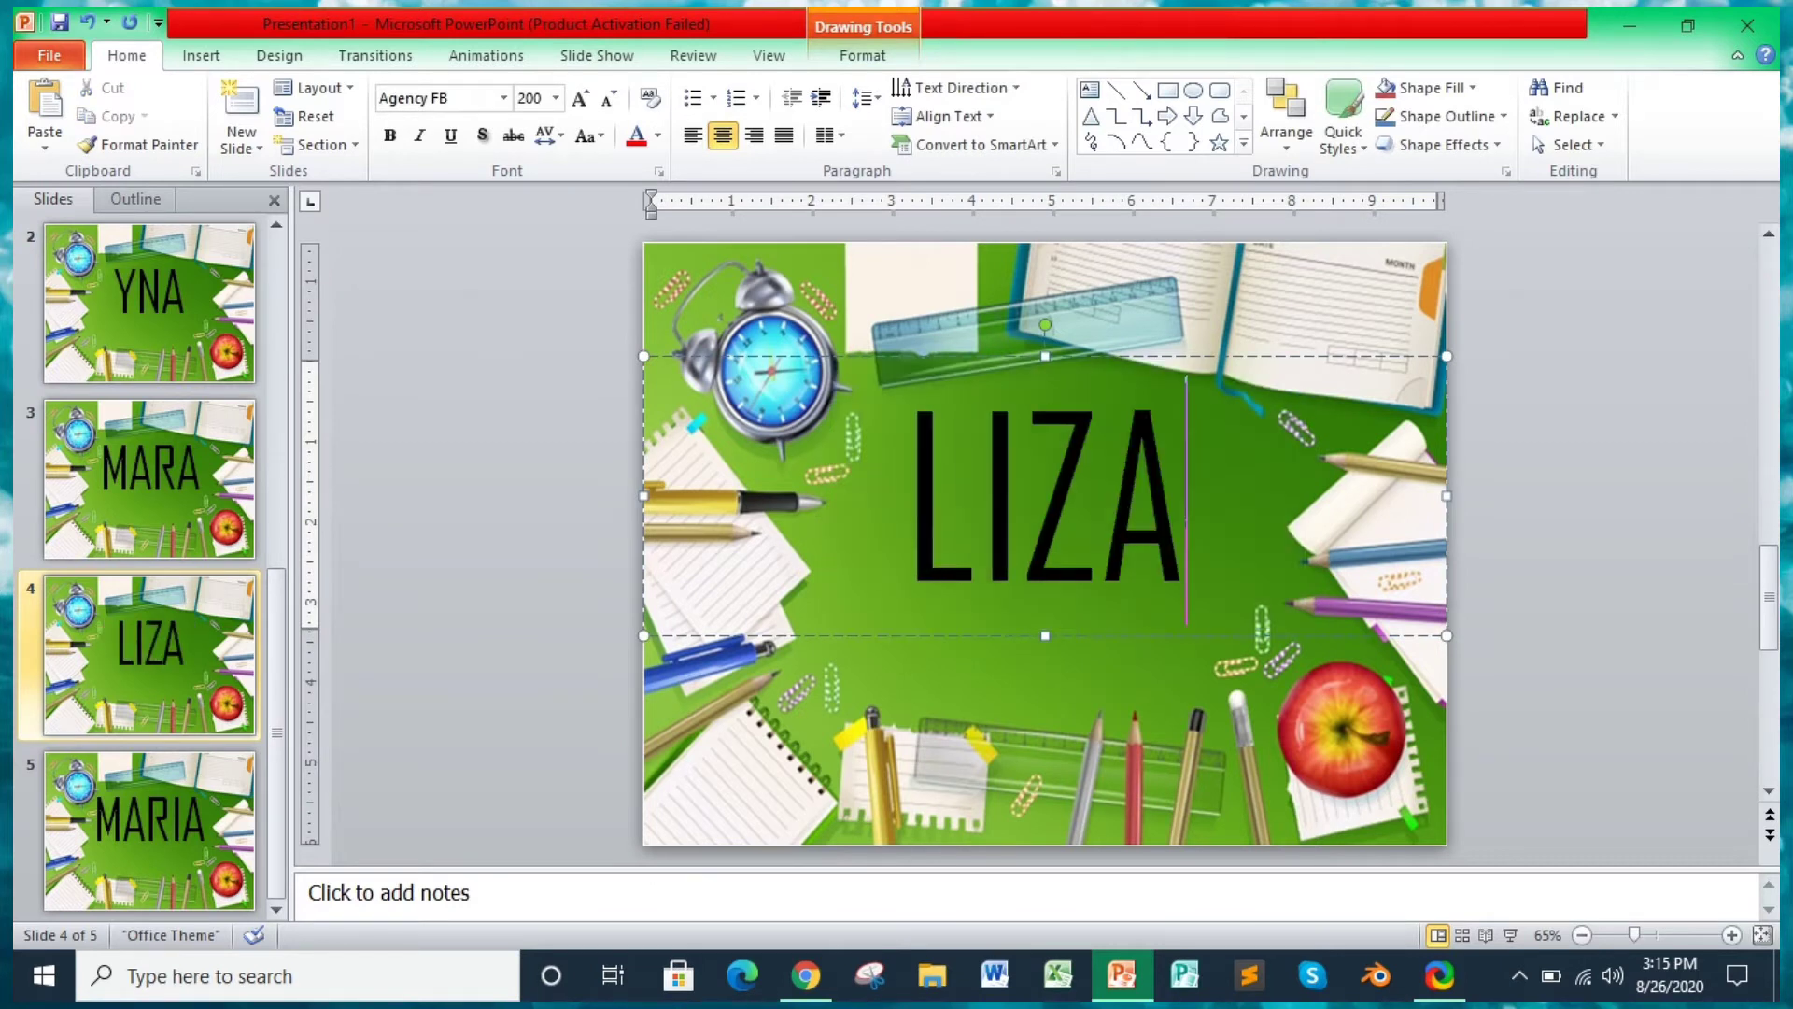
{"action": "left_click", "coordinate": [194, 819]}
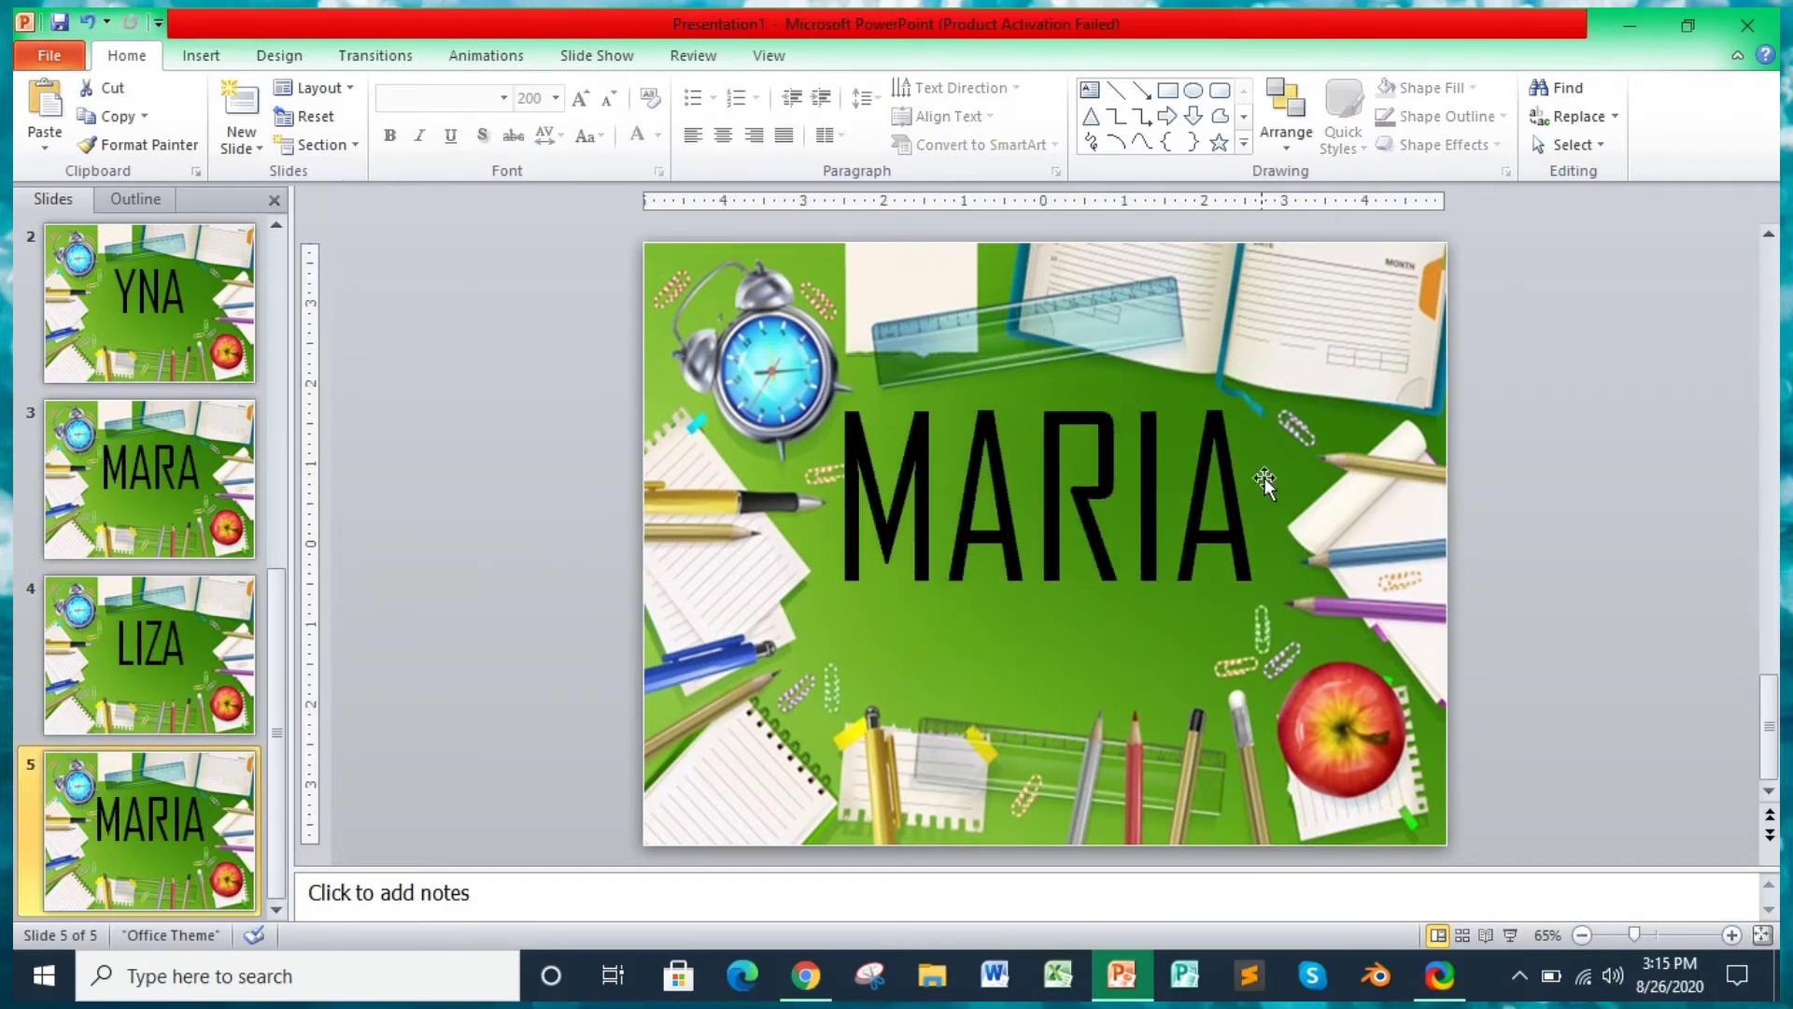
{"action": "left_click", "coordinate": [896, 518]}
{"action": "double_click", "coordinate": [896, 519]}
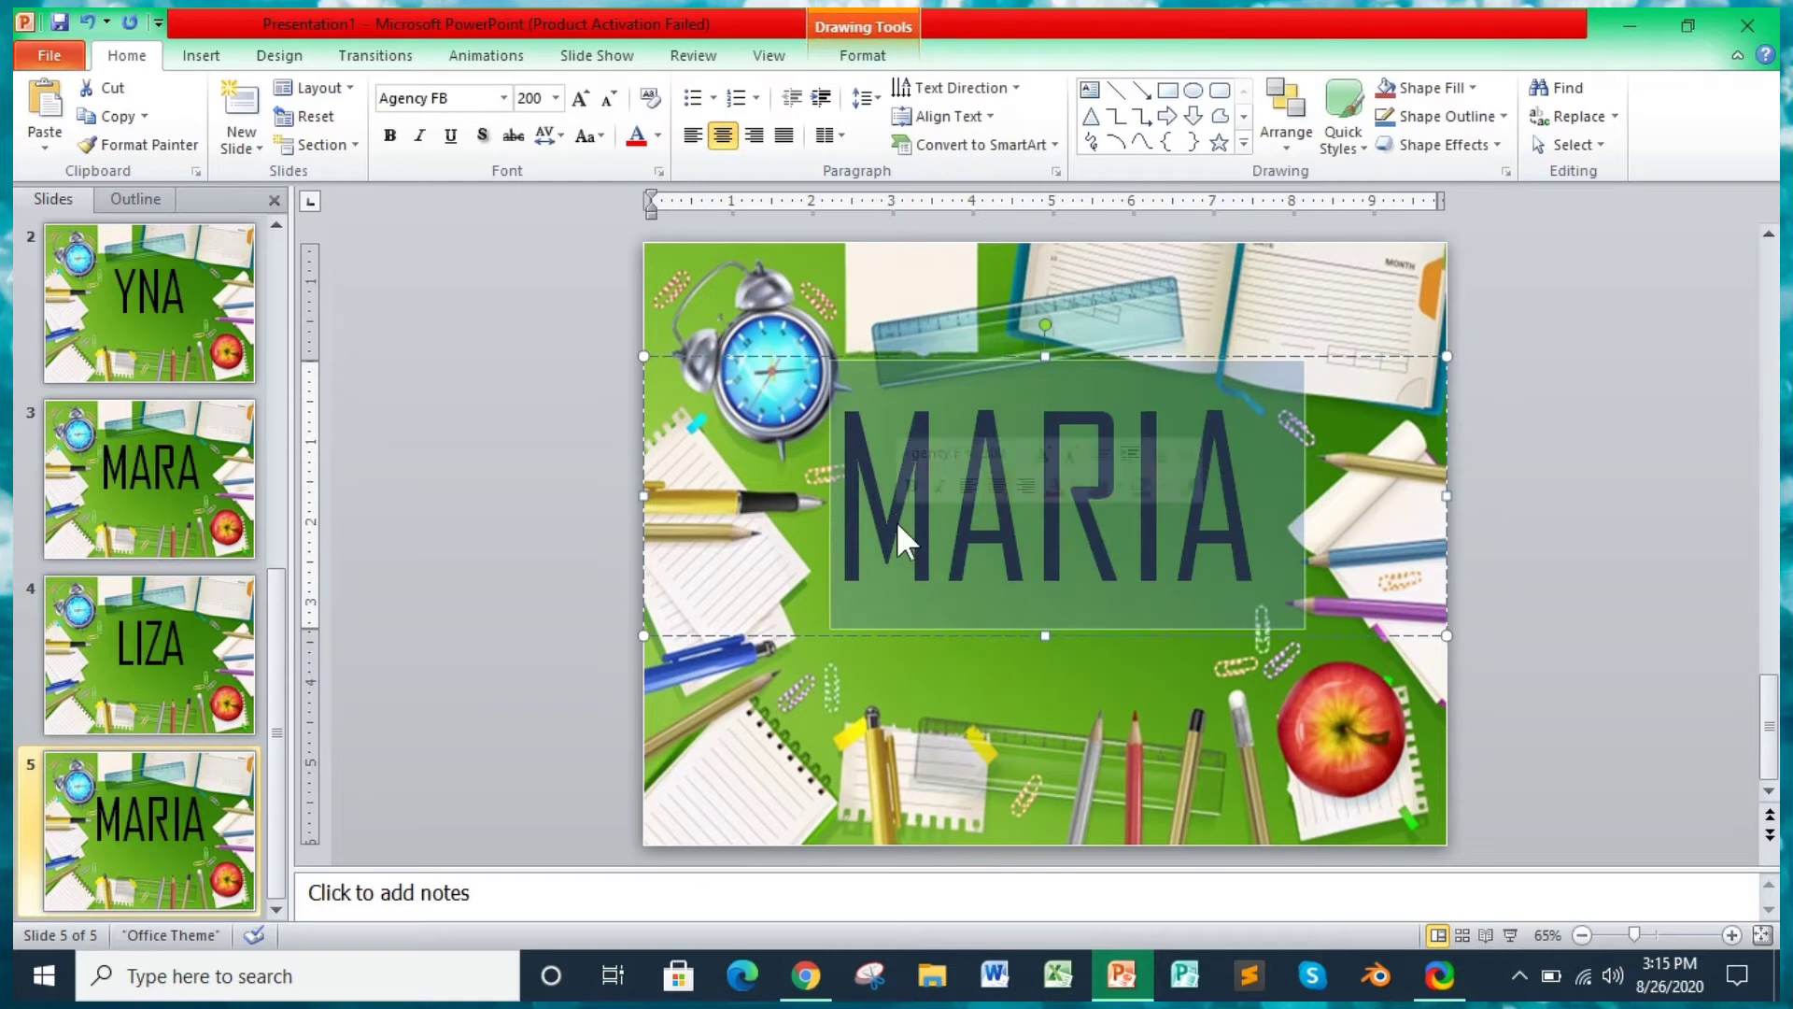
{"action": "type", "text": "IZZA"}
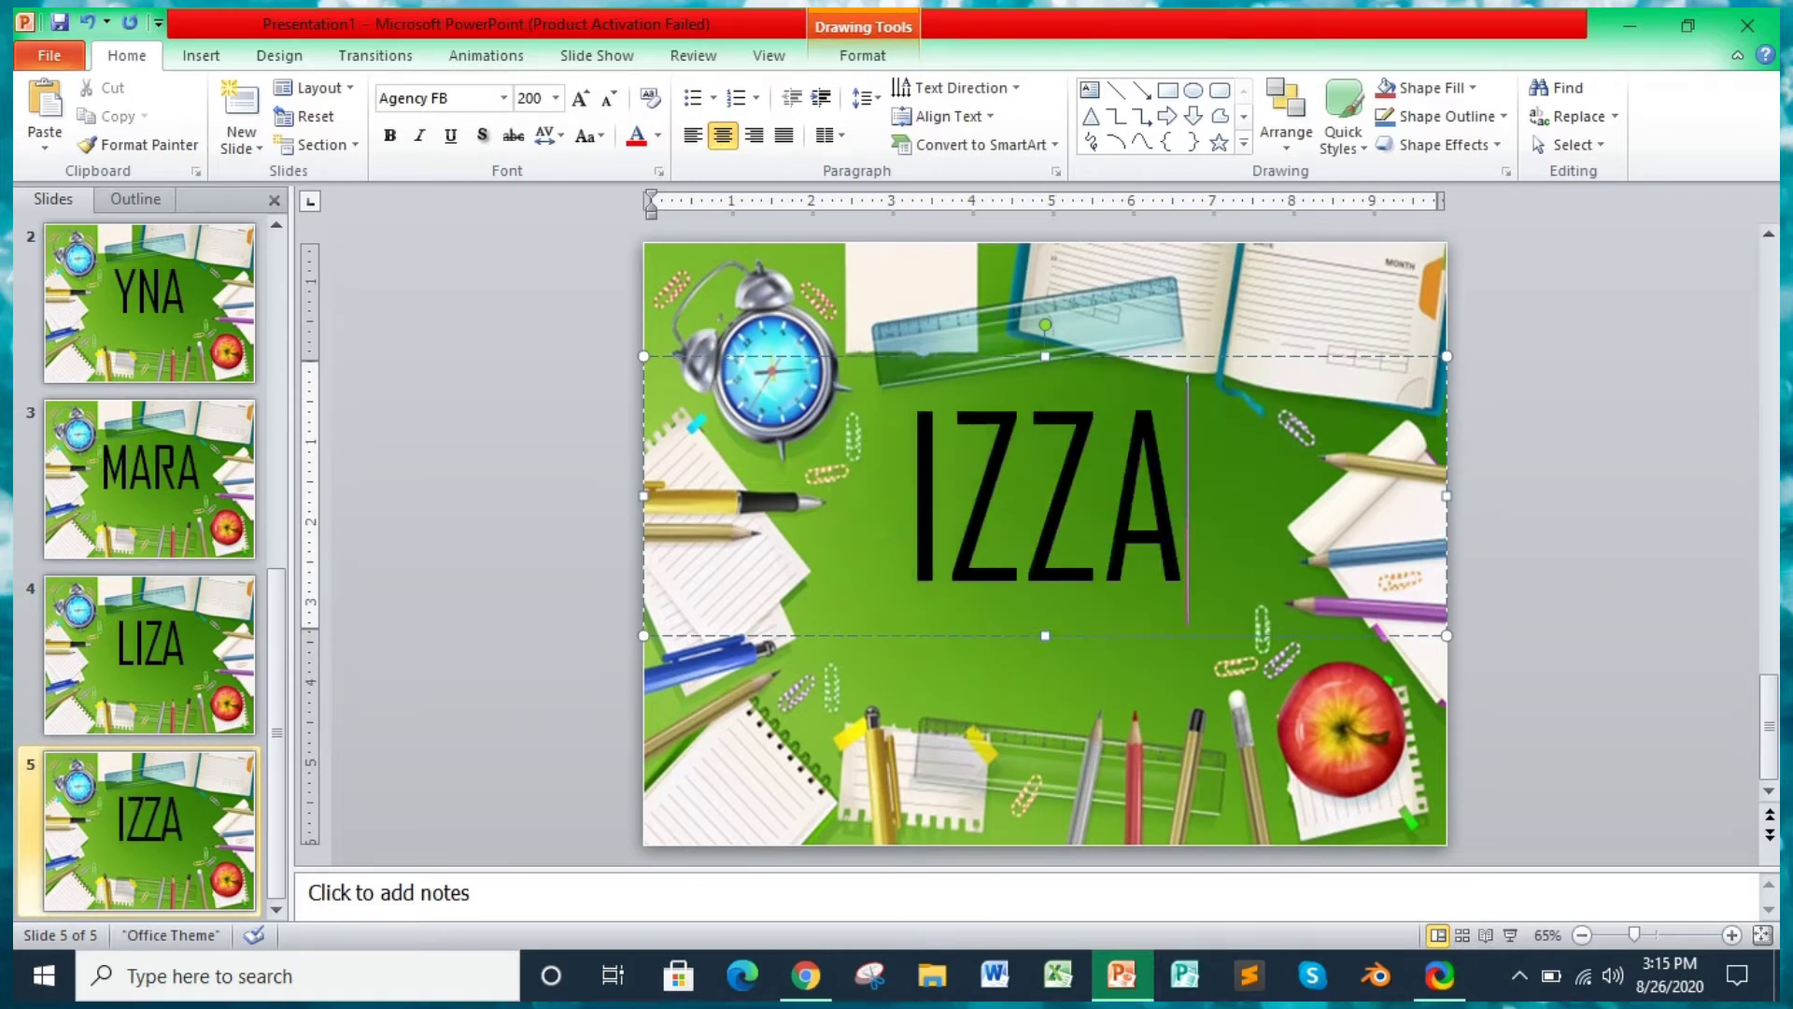
{"action": "left_click", "coordinate": [462, 590]}
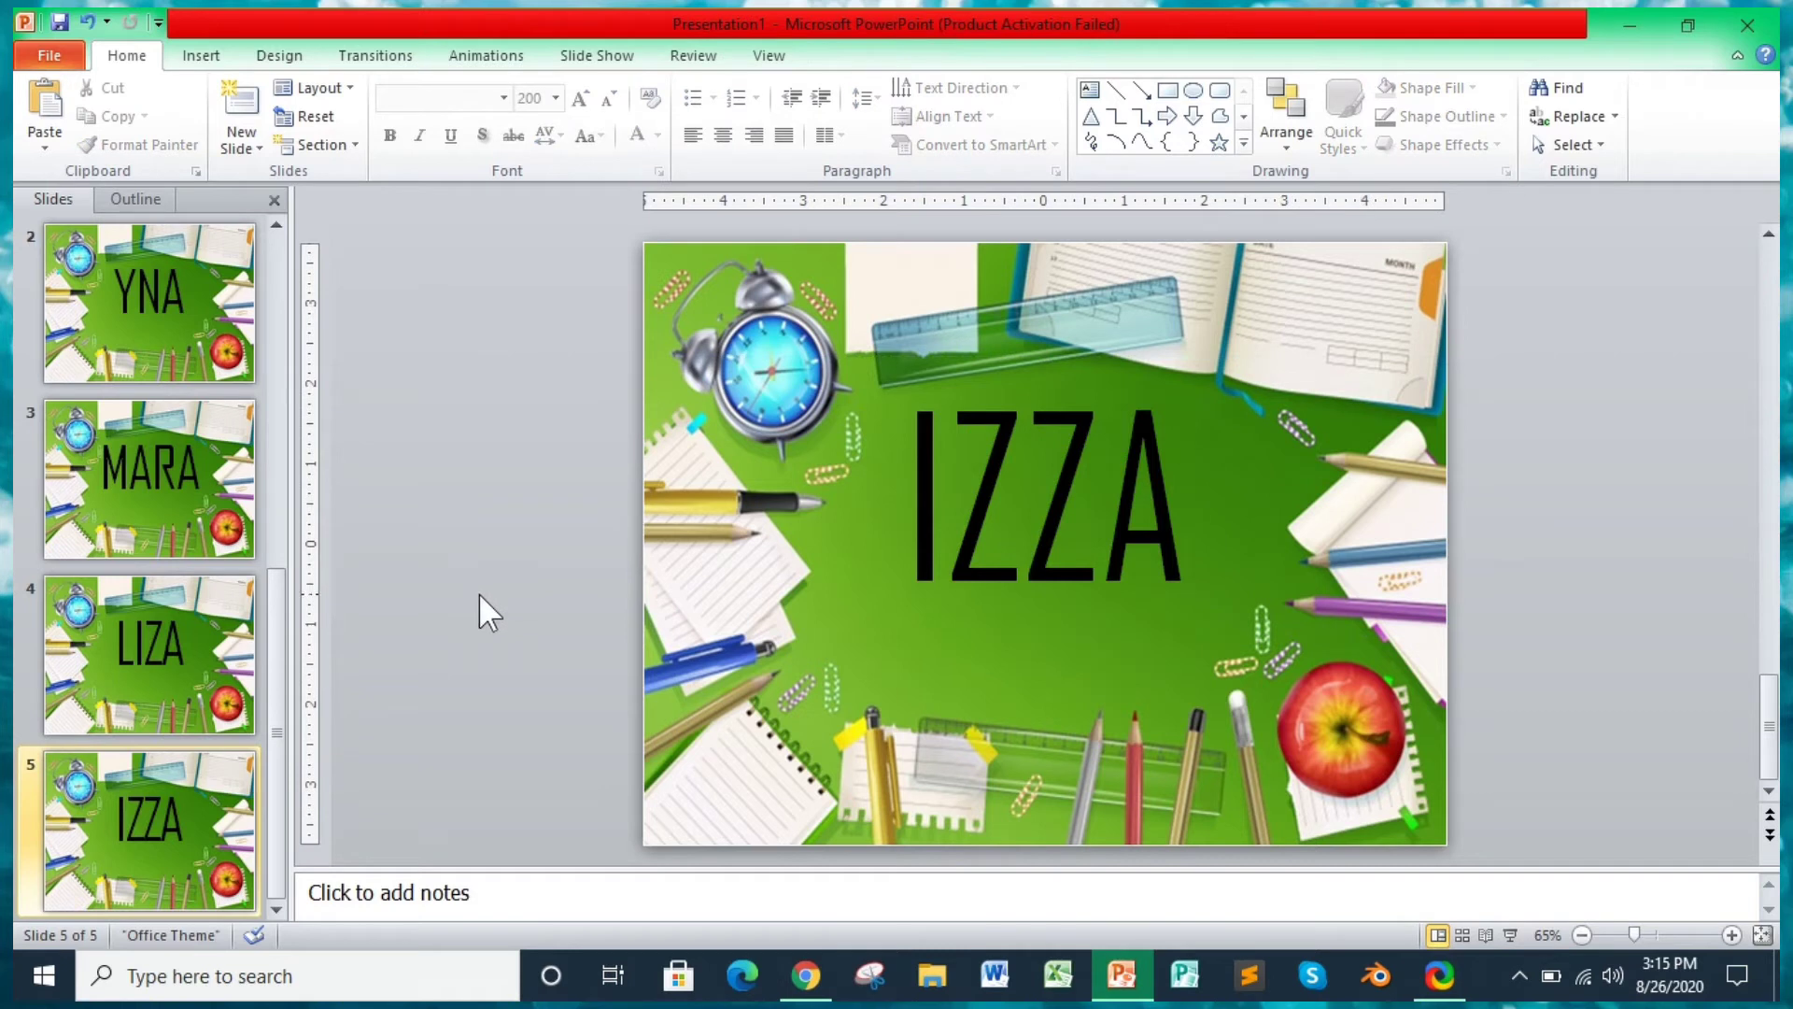
Enable 'Loop continuously until Esc' in the Set Up Slide Show settings
{"action": "left_click", "coordinate": [608, 64]}
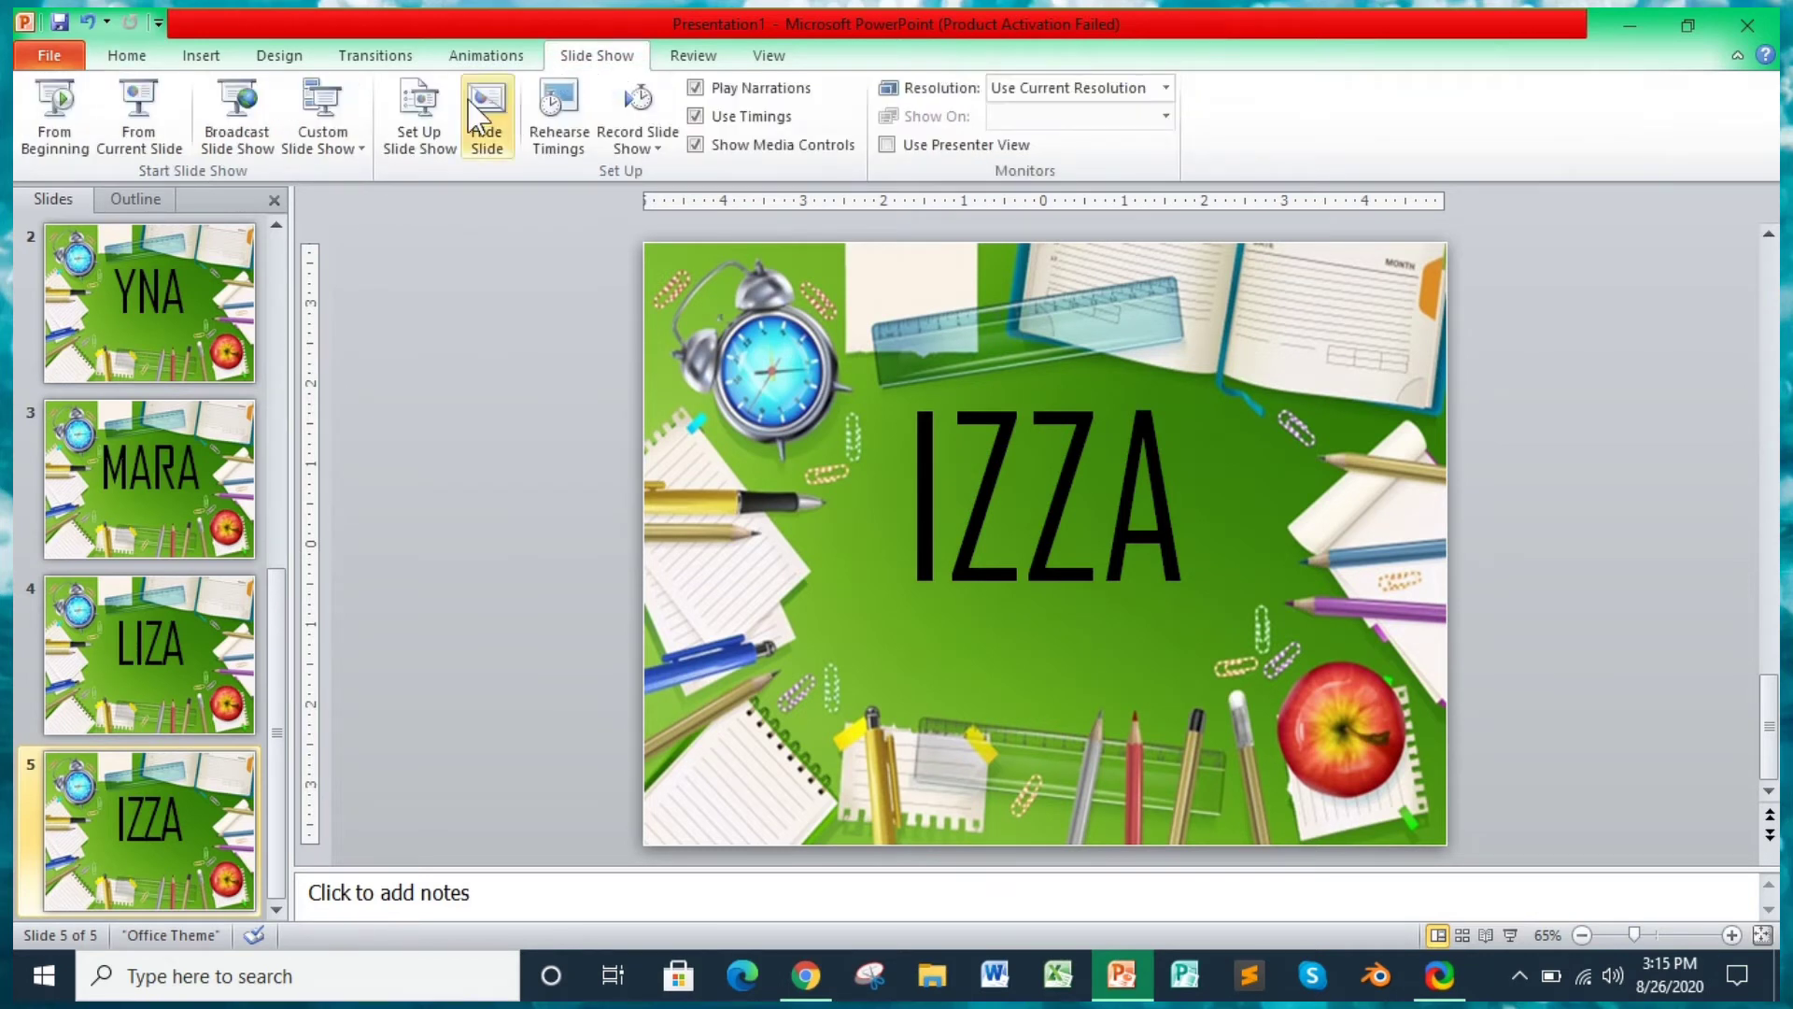
{"action": "left_click", "coordinate": [452, 151]}
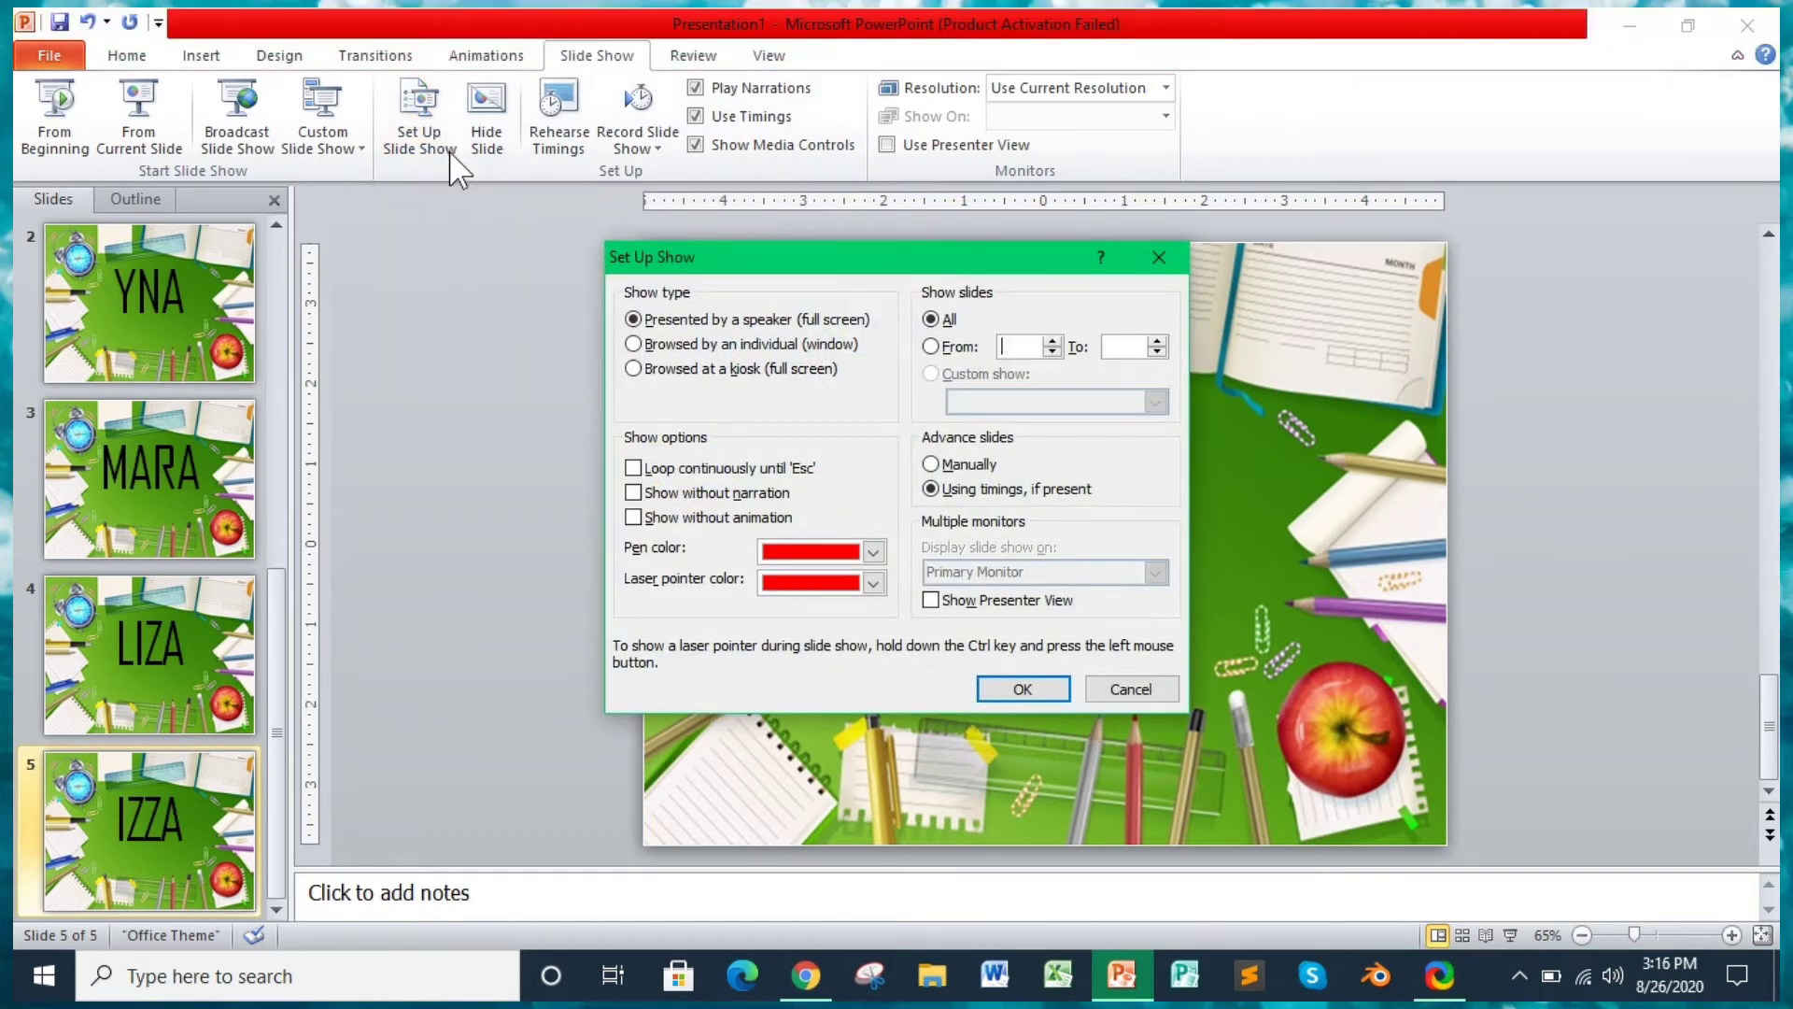
{"action": "left_click", "coordinate": [633, 469]}
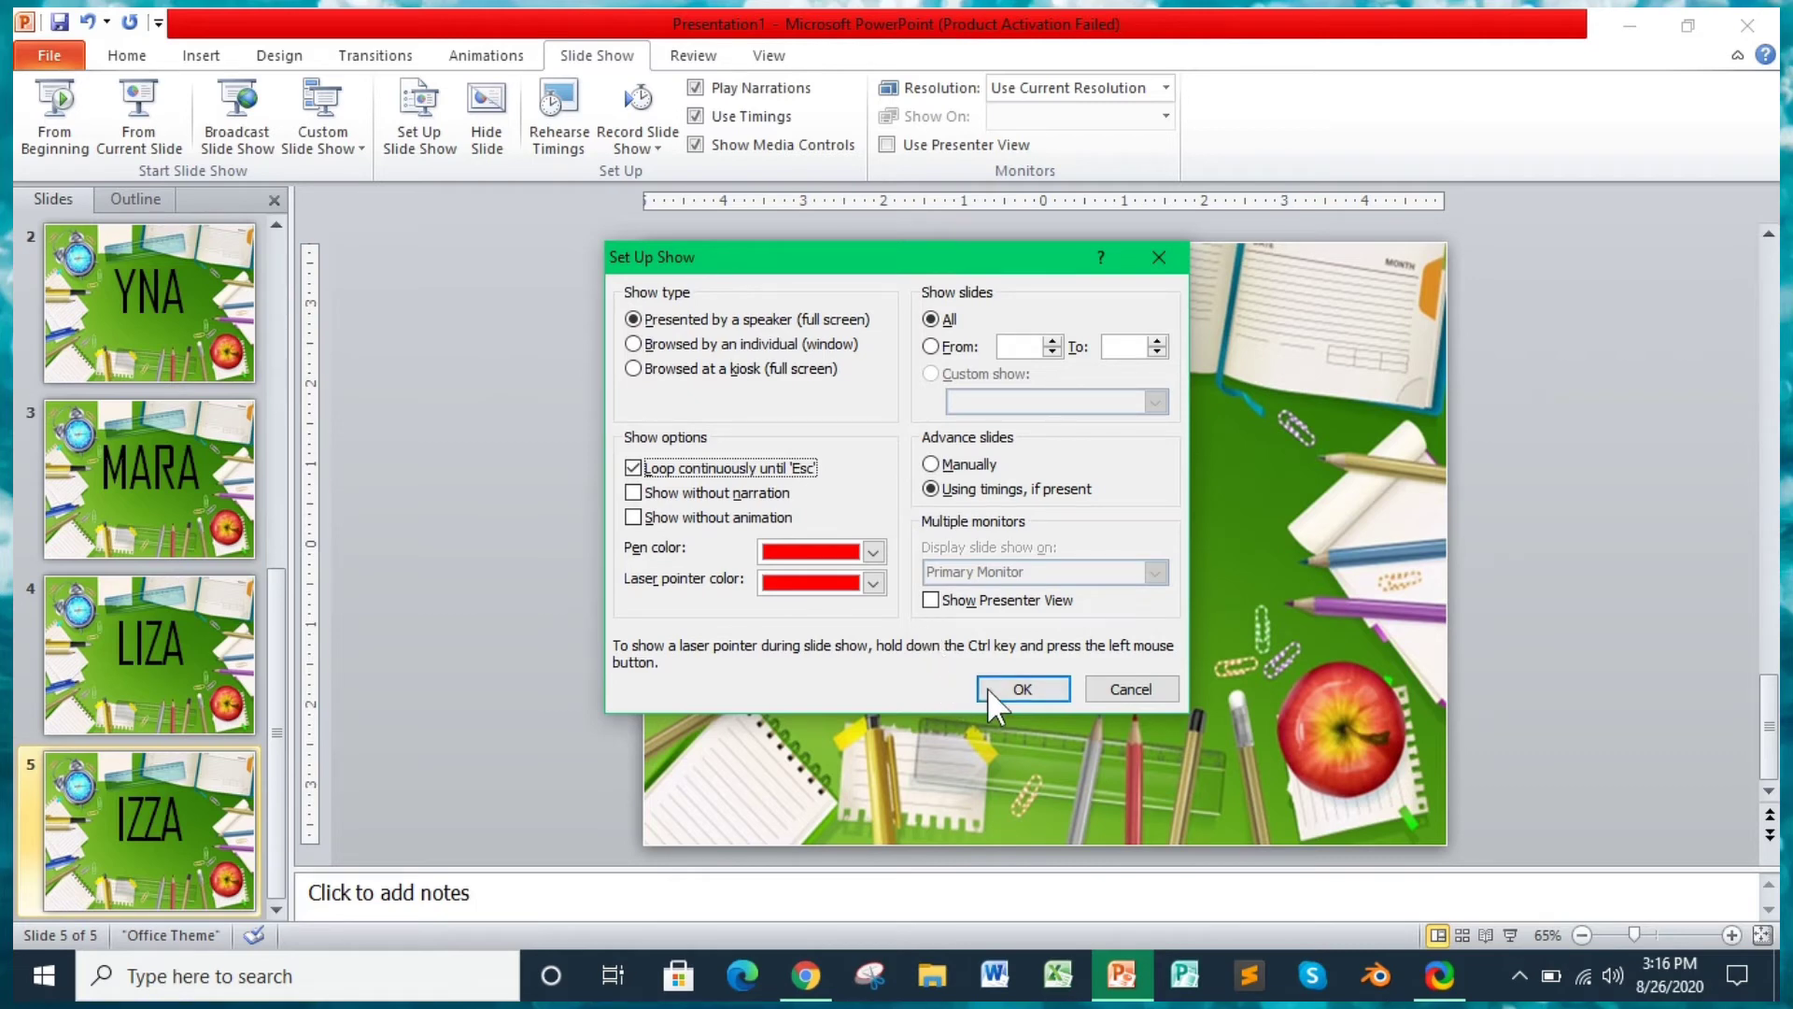
{"action": "left_click", "coordinate": [1014, 687]}
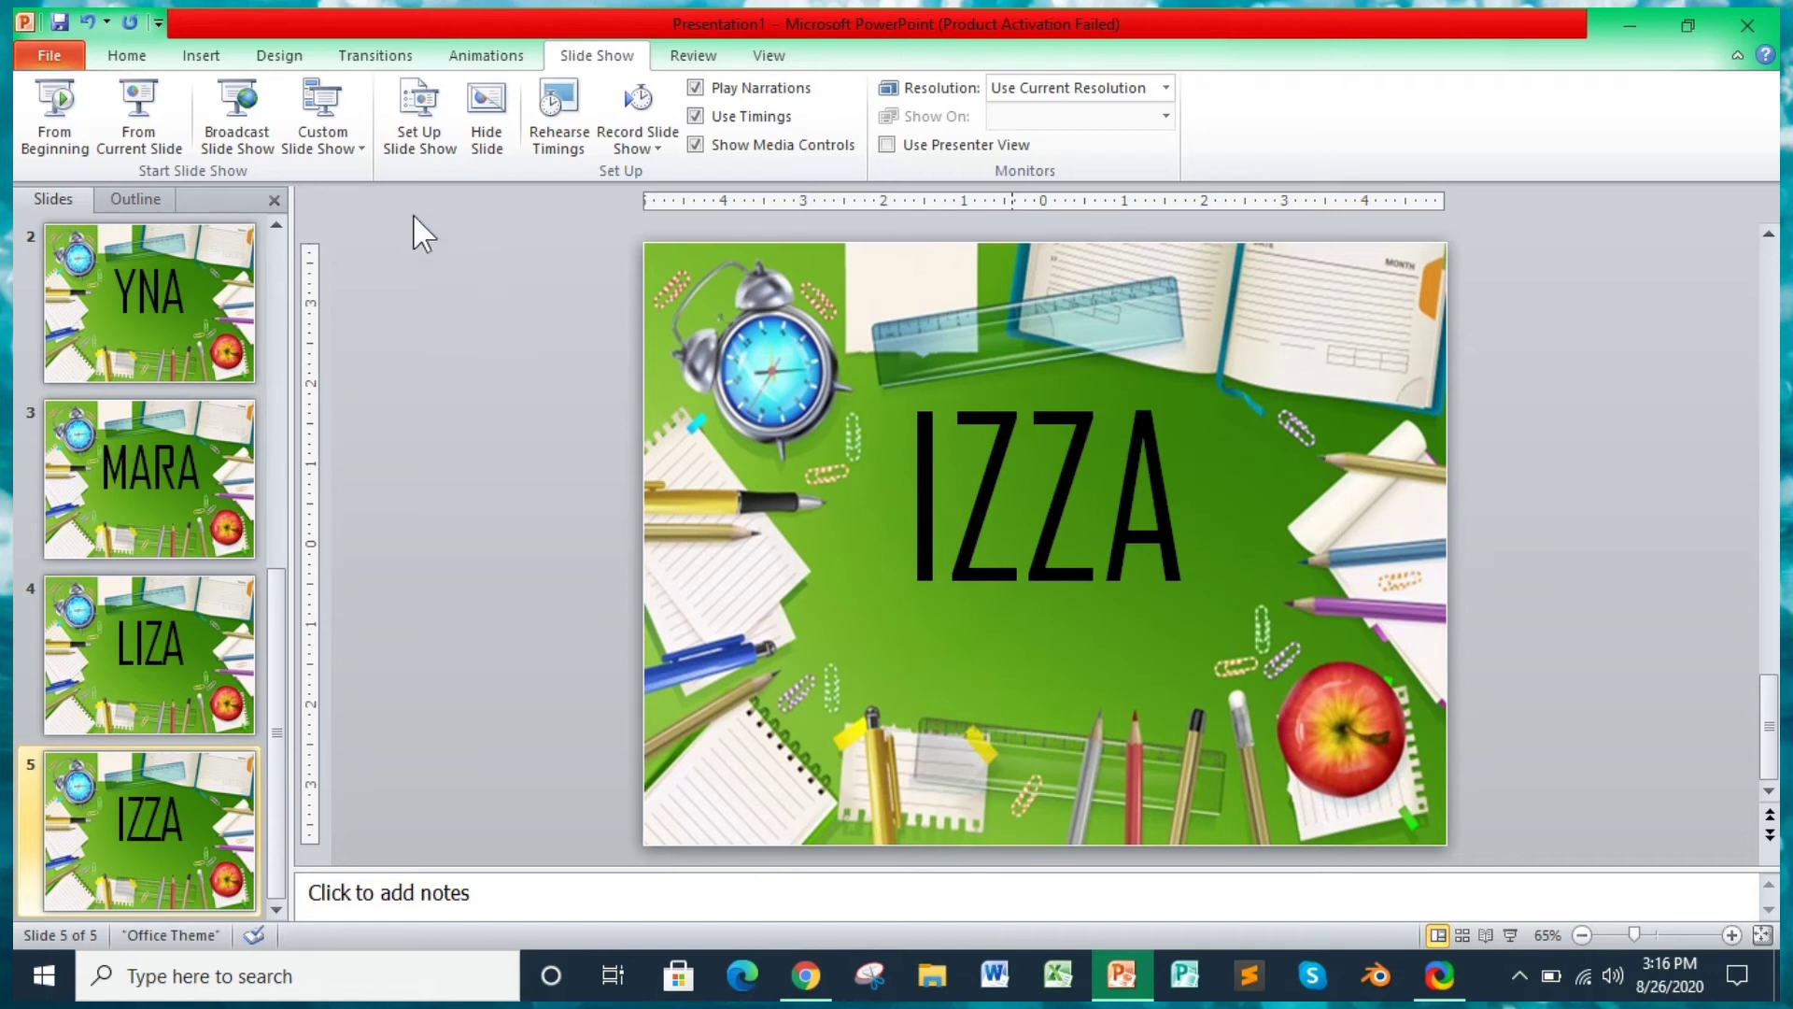
Set all slides to advance automatically after 00:00.00 instead of on mouse click
{"action": "left_click", "coordinate": [379, 61]}
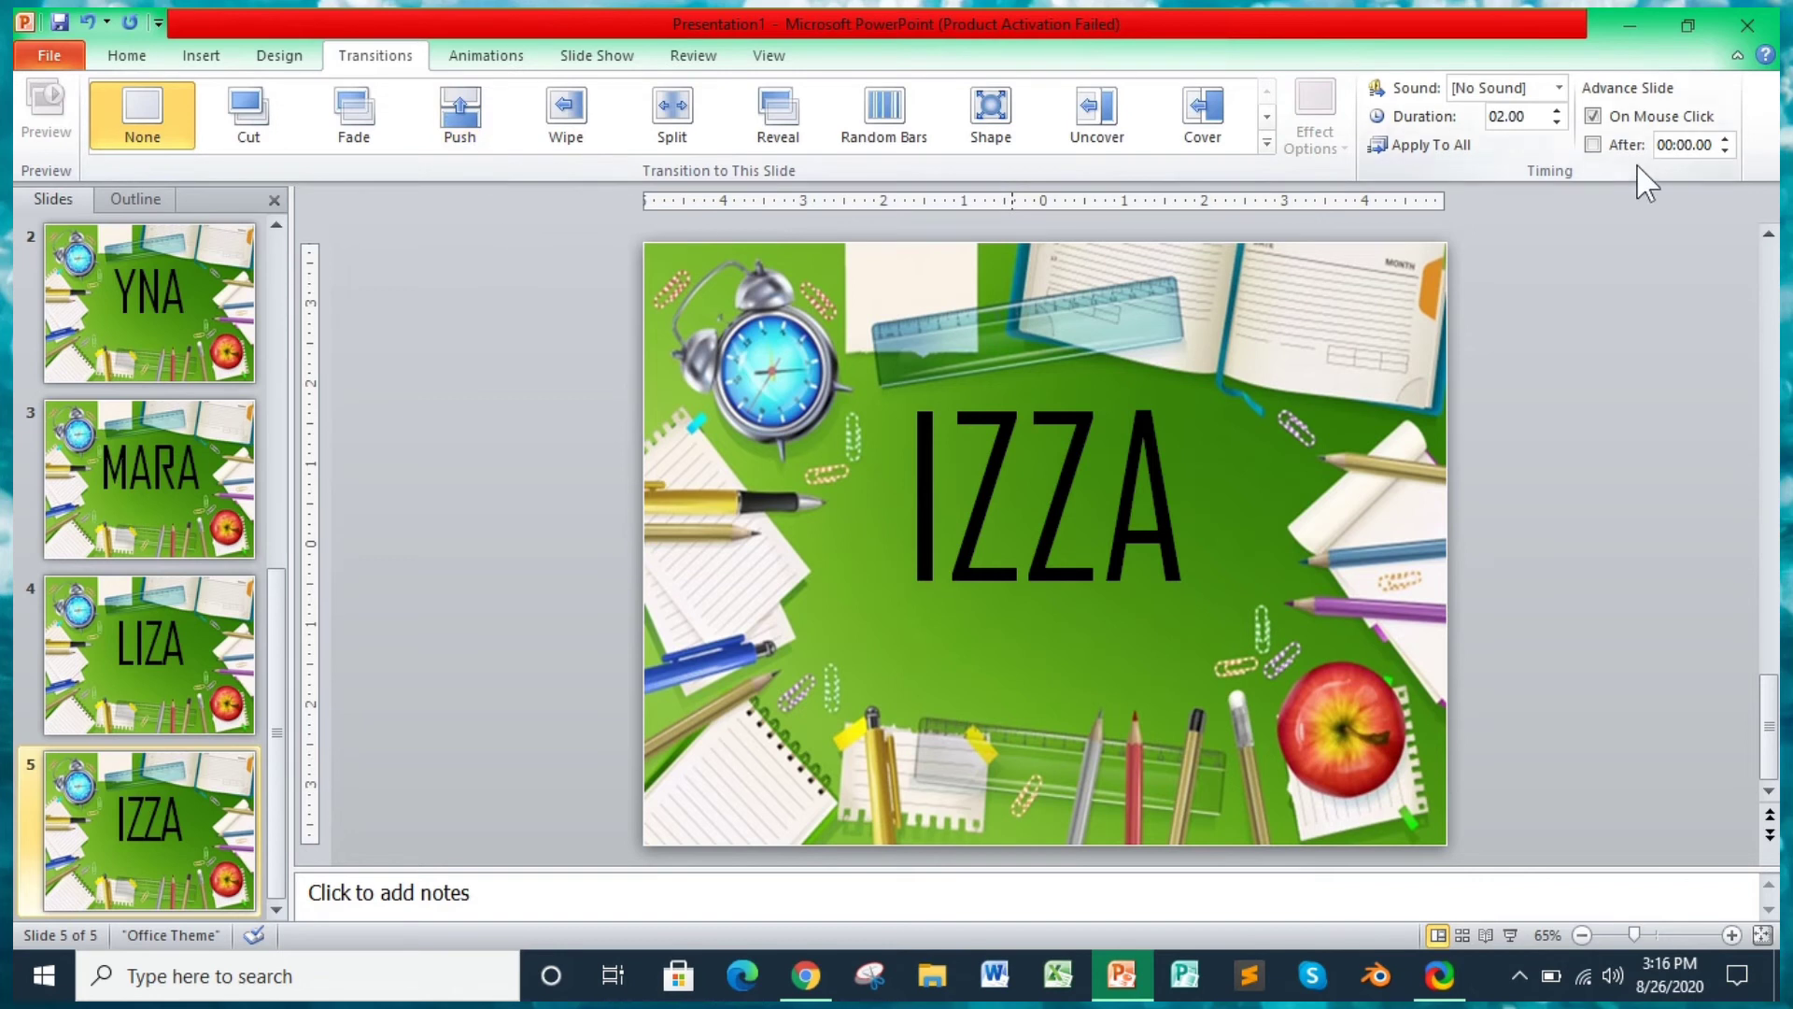
{"action": "left_click", "coordinate": [1592, 145]}
{"action": "left_click", "coordinate": [1594, 118]}
{"action": "left_click", "coordinate": [1453, 148]}
Play the looping slide show from the status bar, then end it with Esc
{"action": "left_click", "coordinate": [1513, 935]}
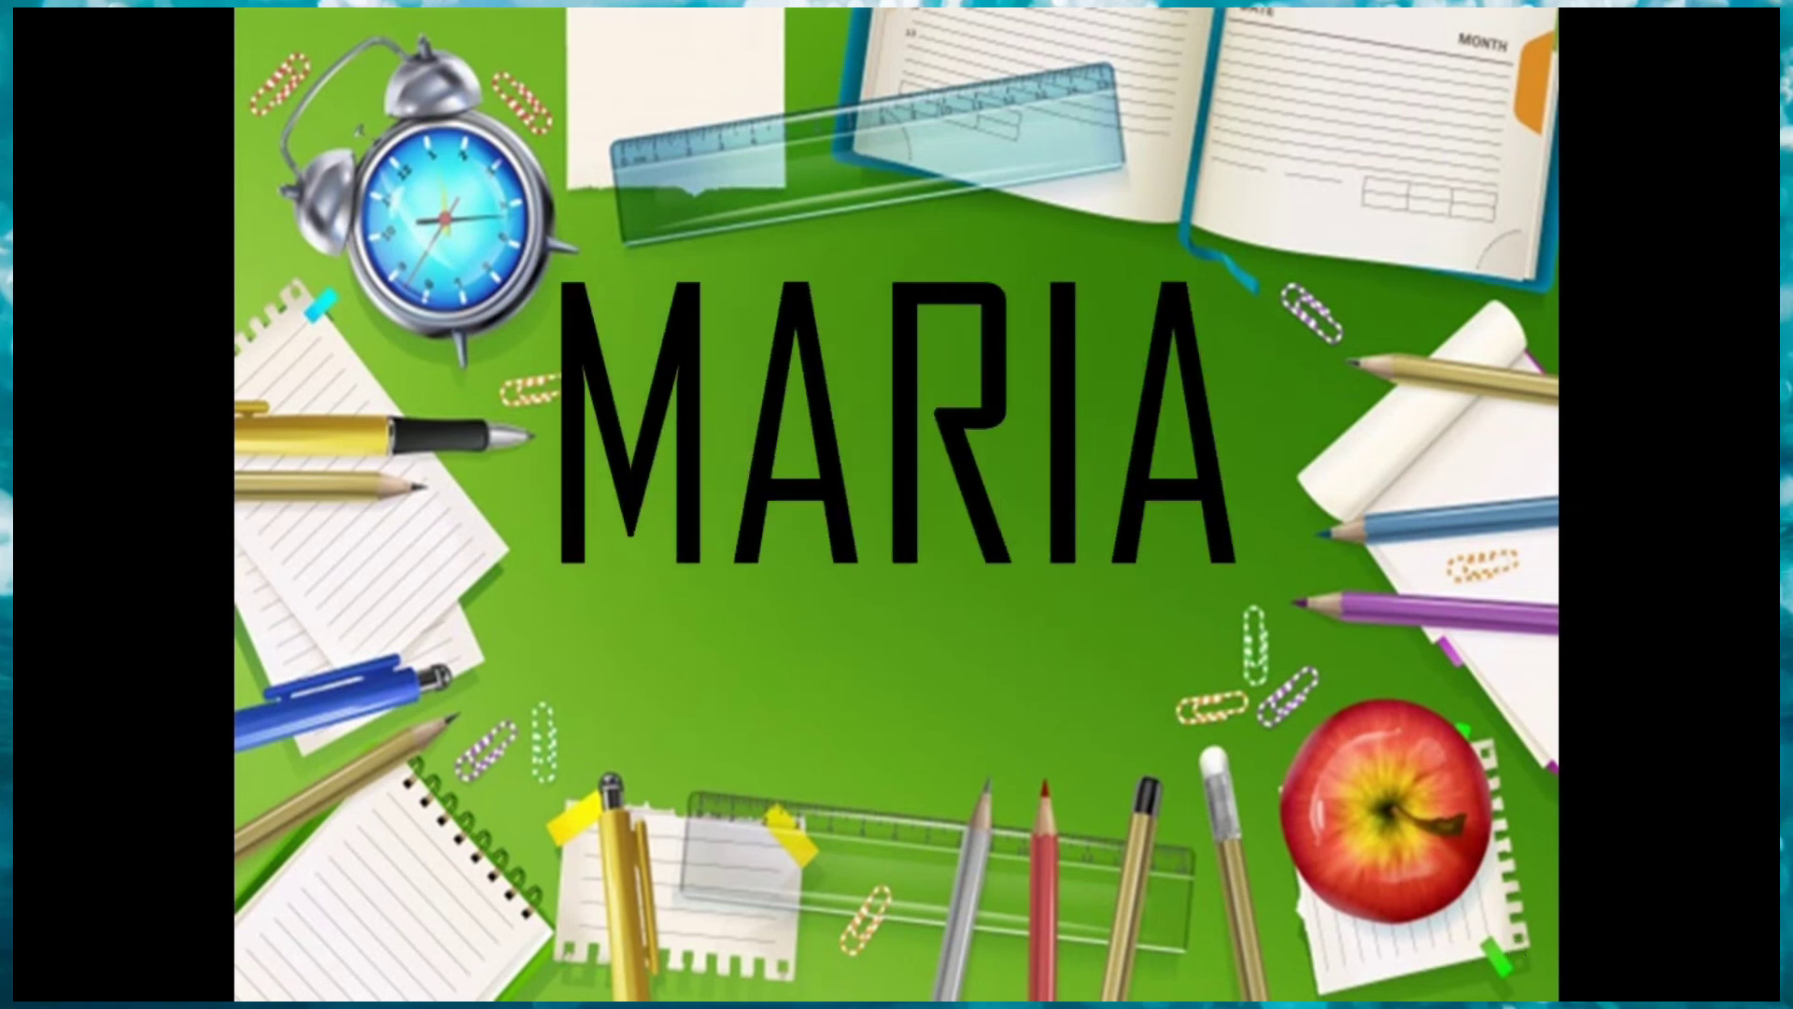
{"action": "key", "text": "Escape"}
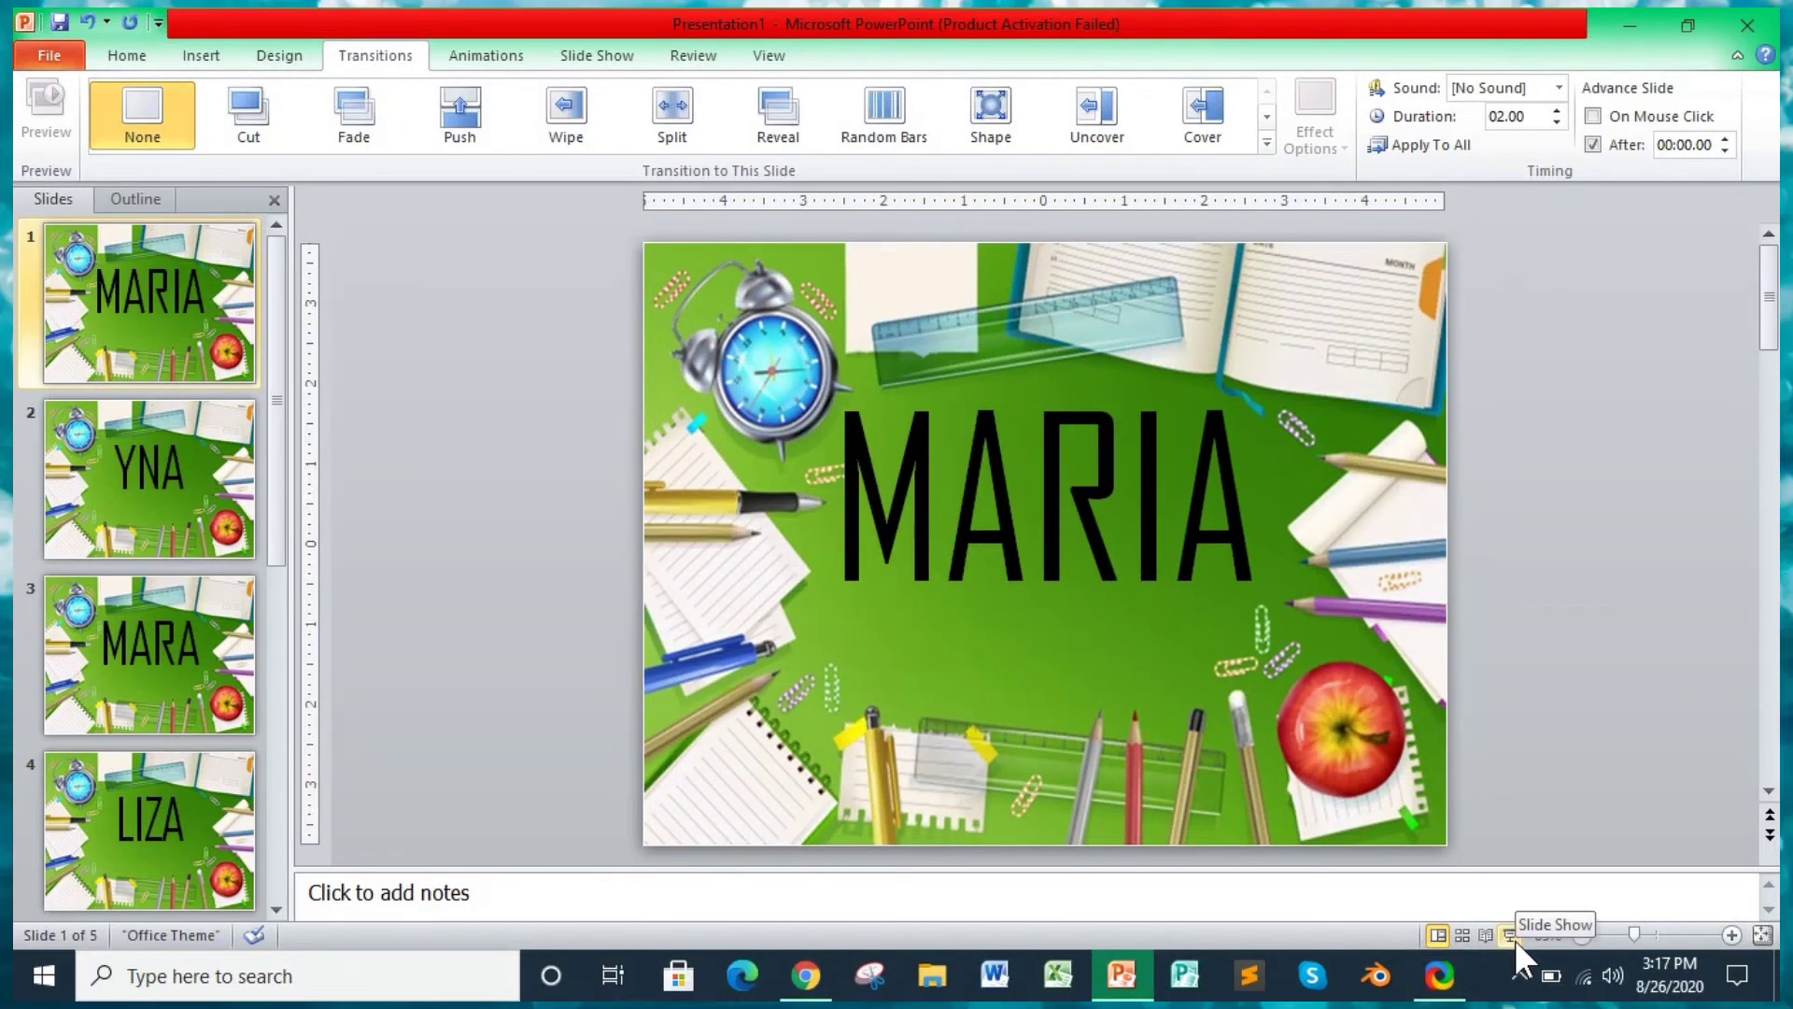